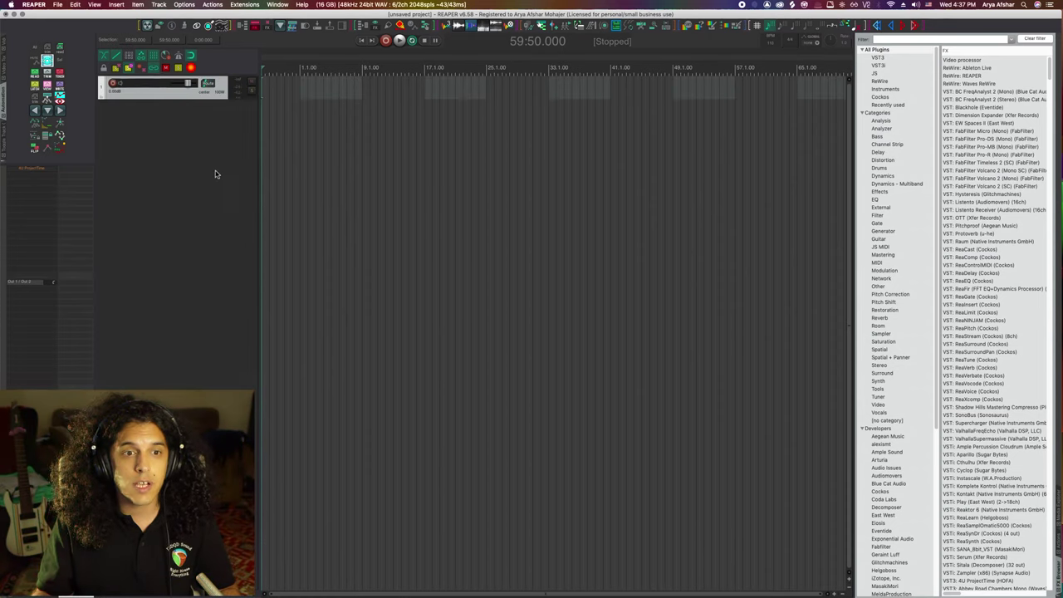
Add a second track and filter the FX browser down to ValhallaFreqEcho
double_click(215, 174)
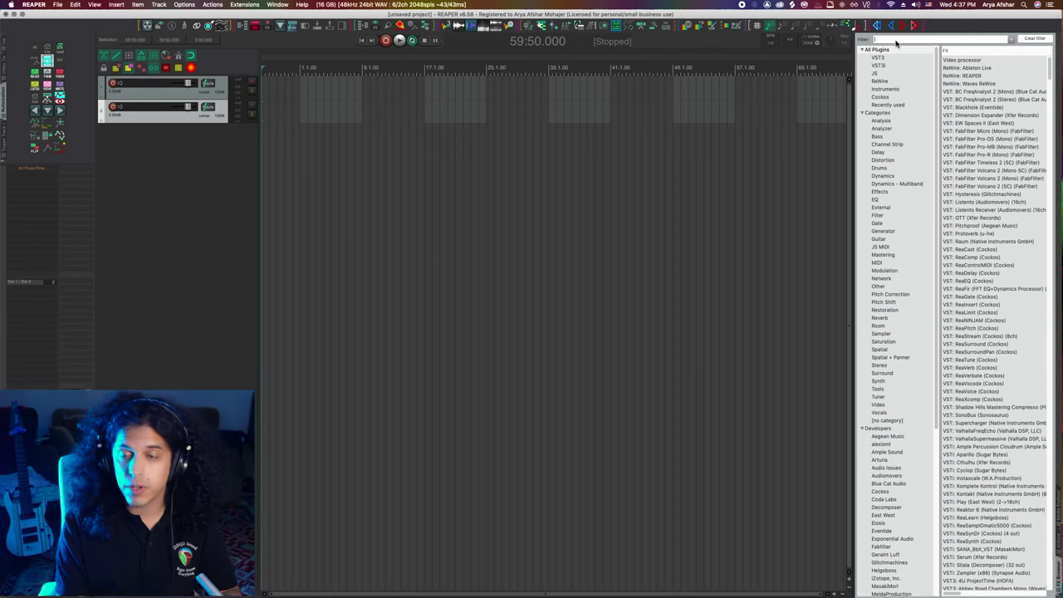
type("h")
type("uen")
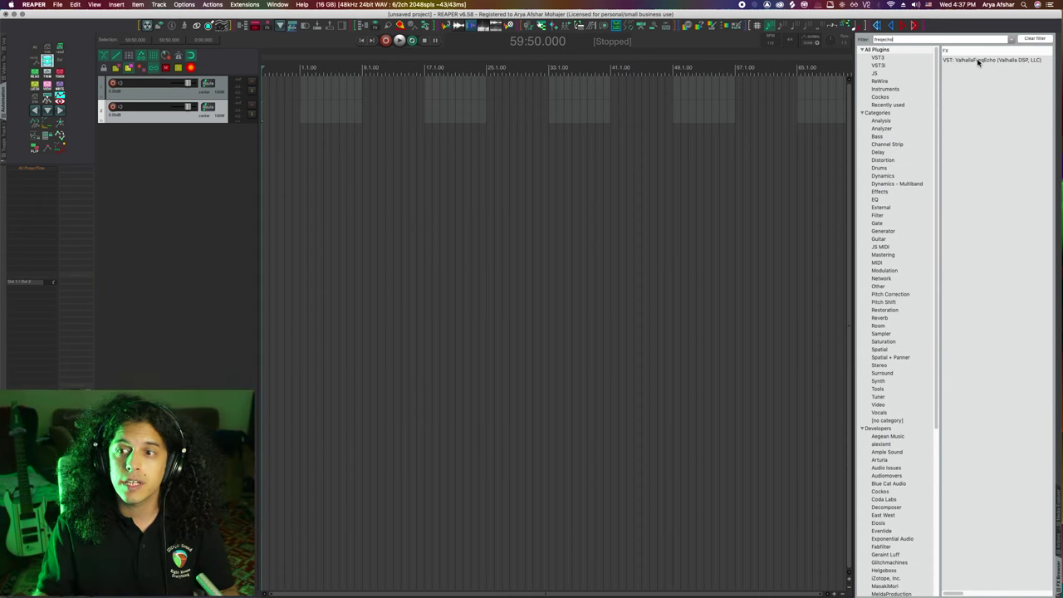
Load ValhallaFreqEcho onto track 1 and enlarge its FX window
left_click_drag(215, 81, 216, 82)
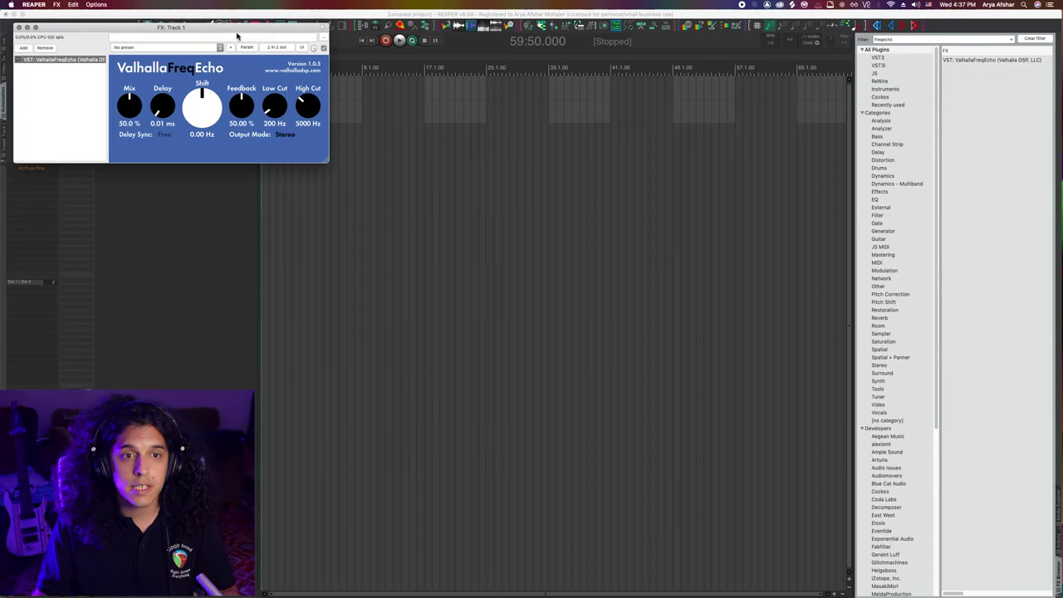
left_click(326, 160)
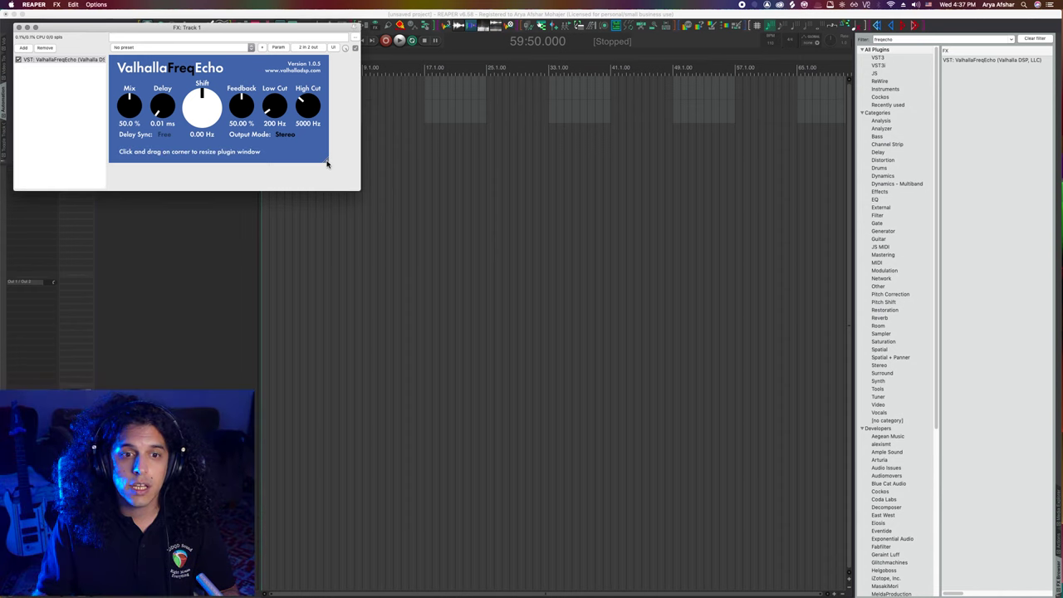
left_click_drag(326, 161, 422, 240)
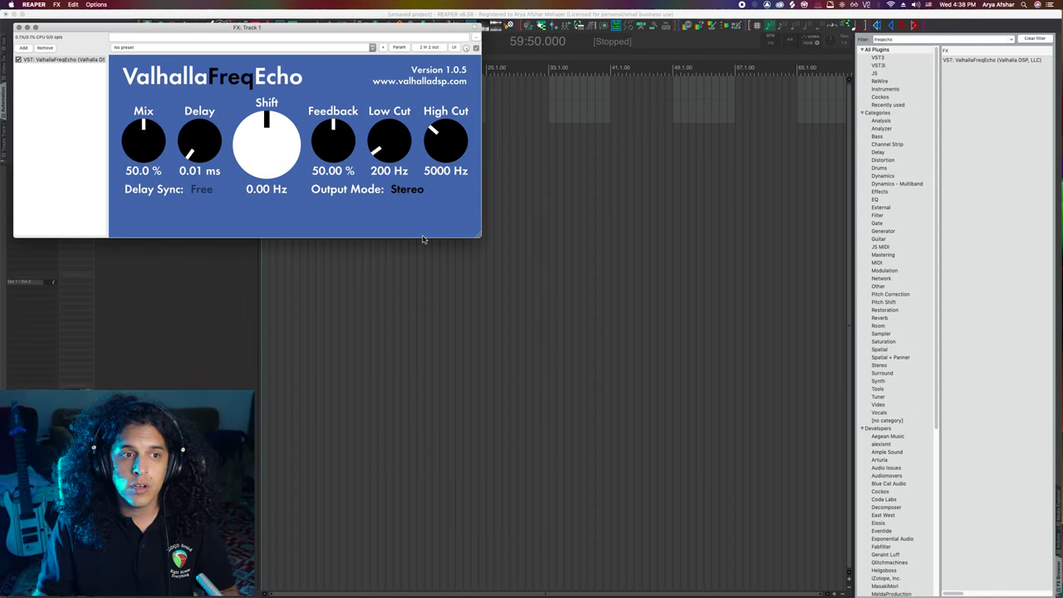
Float ValhallaFreqEcho in its own window and close the FX chain window
right_click(61, 64)
left_click(103, 197)
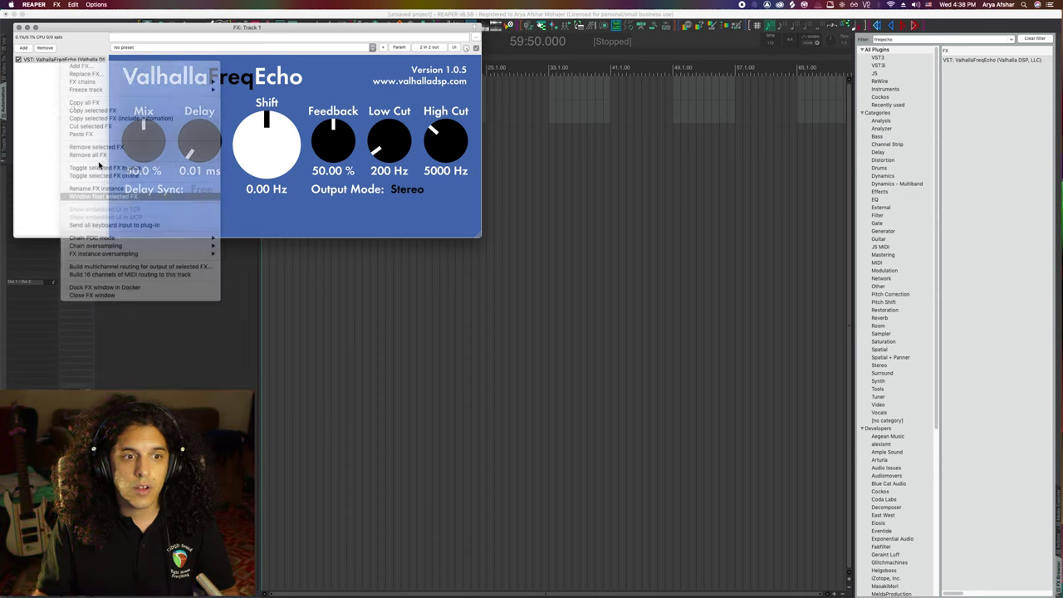
left_click(19, 28)
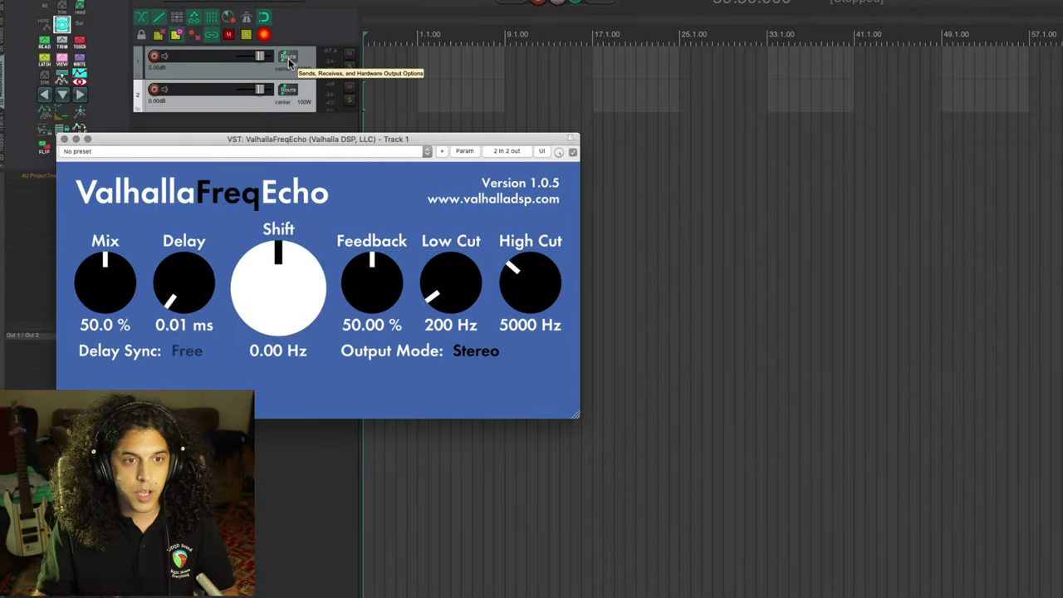
Send track 1 to track 2 with the send volume reset to 0 dB
left_click(288, 59)
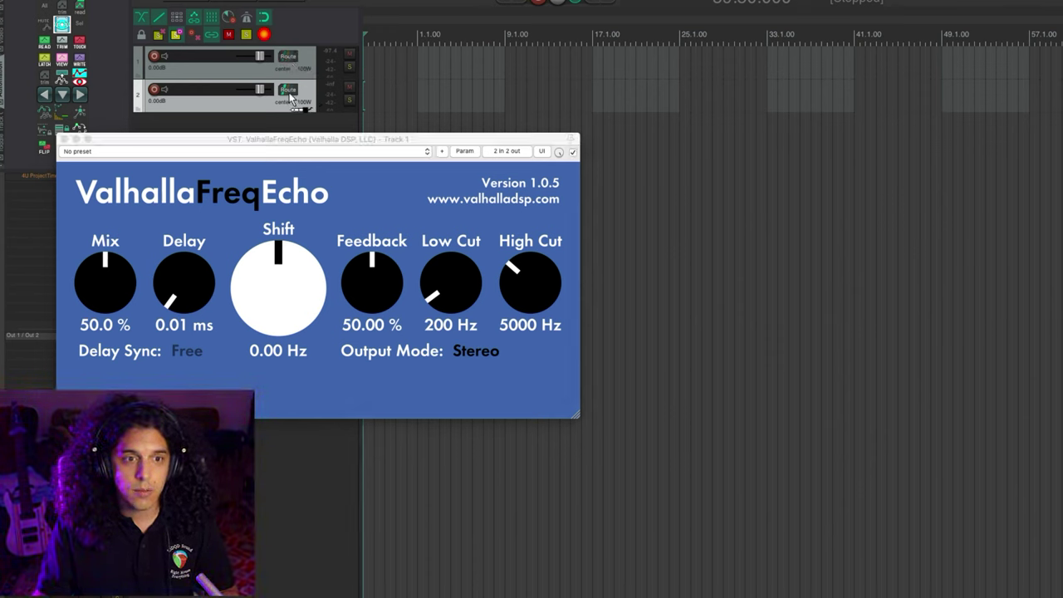
left_click_drag(290, 98, 291, 99)
double_click(358, 71)
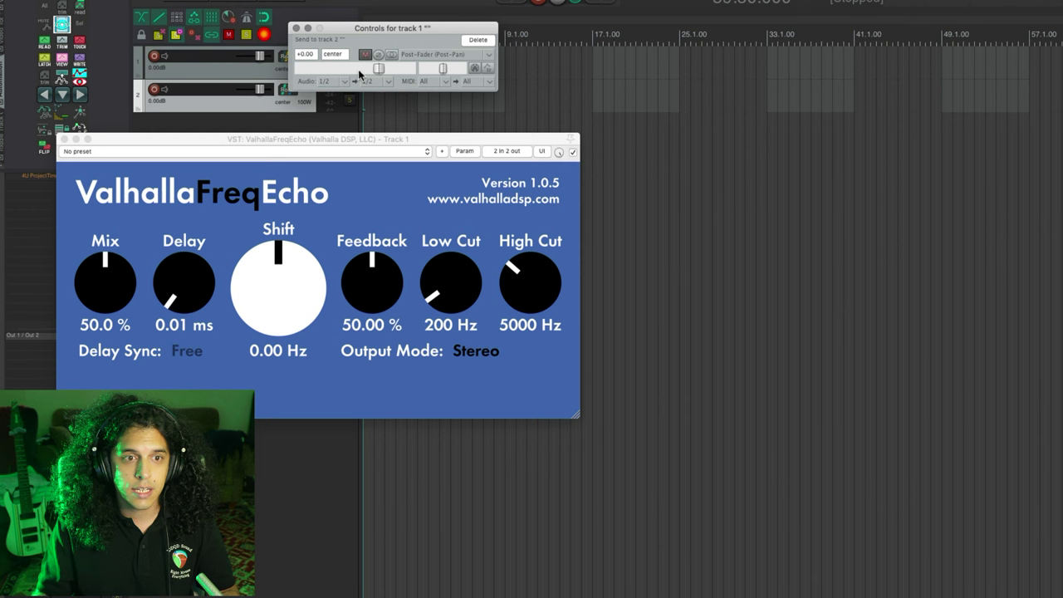
left_click(295, 28)
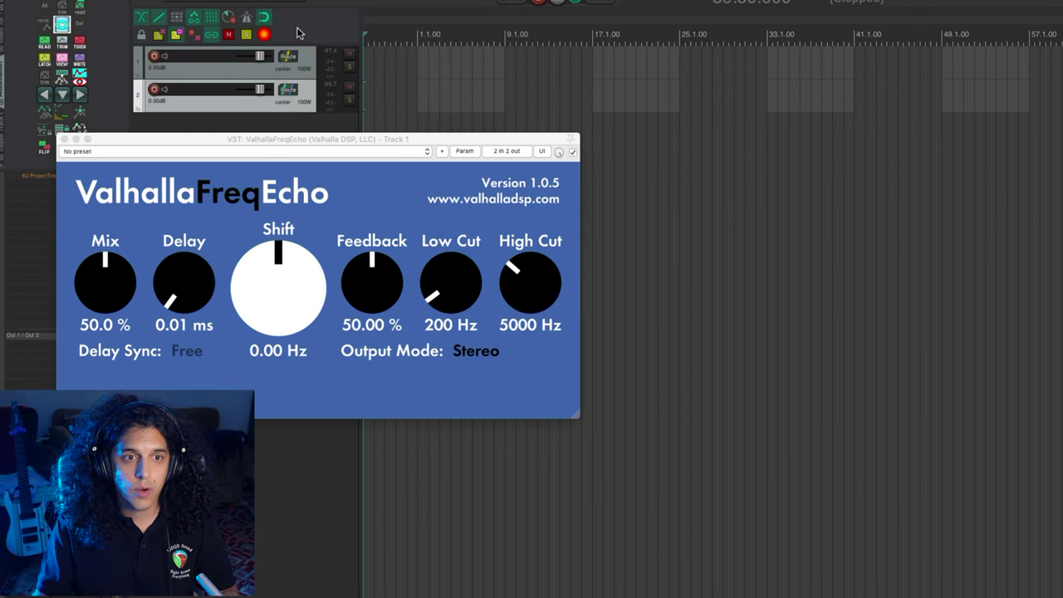
Set track 2 to record output (stereo), name it Yoinks, and record-arm it
right_click(154, 91)
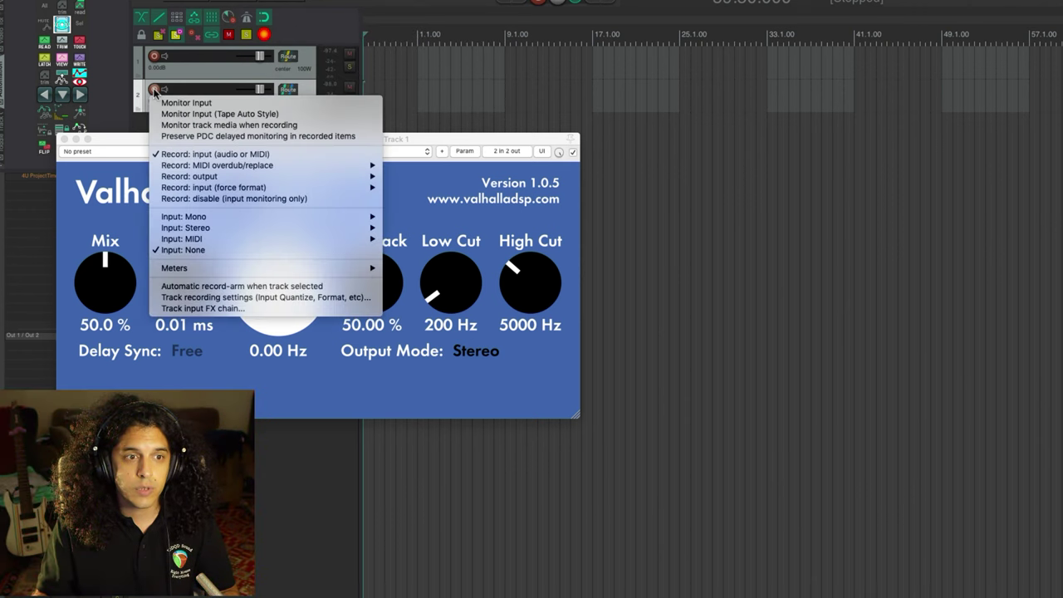
mouse_move(232, 177)
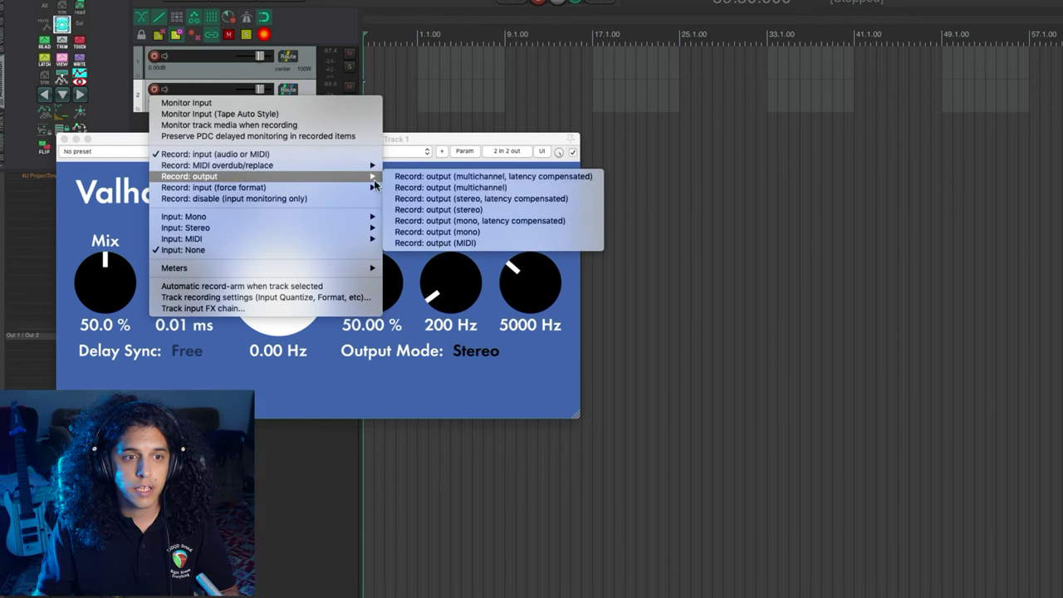
left_click(436, 211)
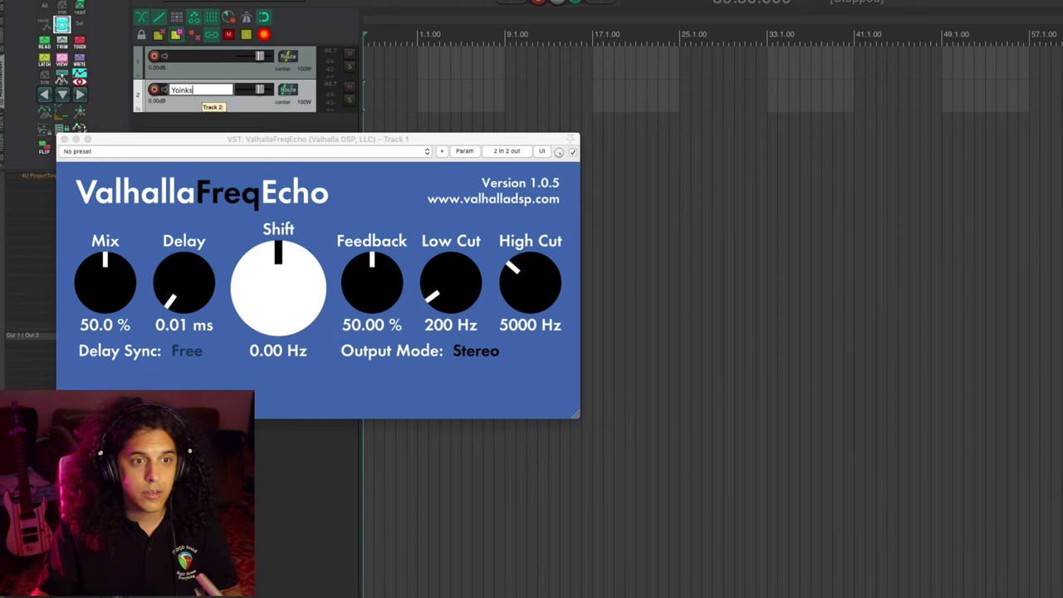
left_click(198, 113)
left_click(192, 99)
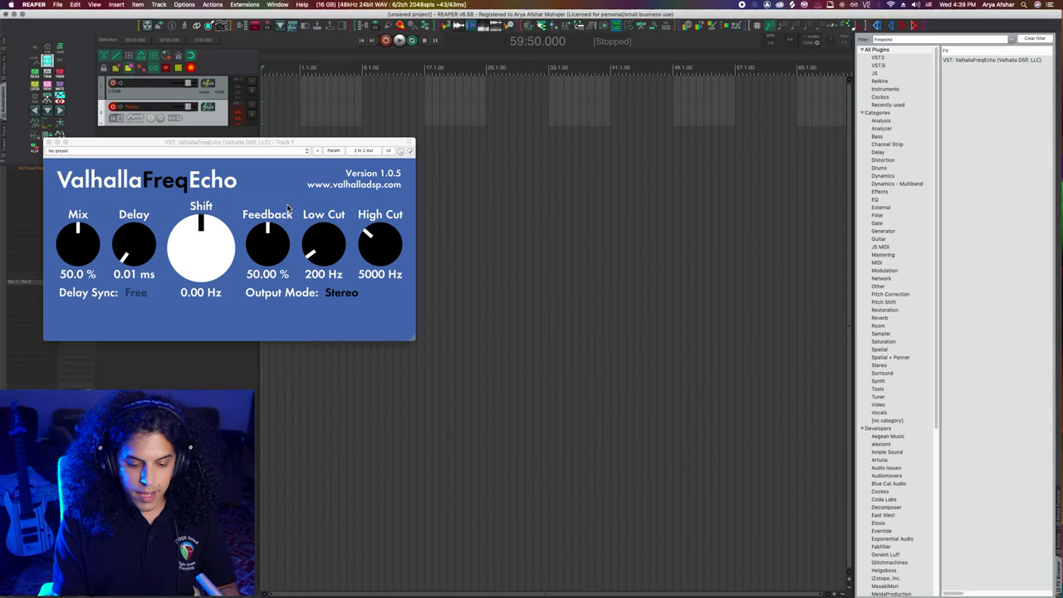
Float the monitoring spectrum analyzer and spectrograph, then set FreqEcho Mix and Feedback to 100%
key("super+alt+m")
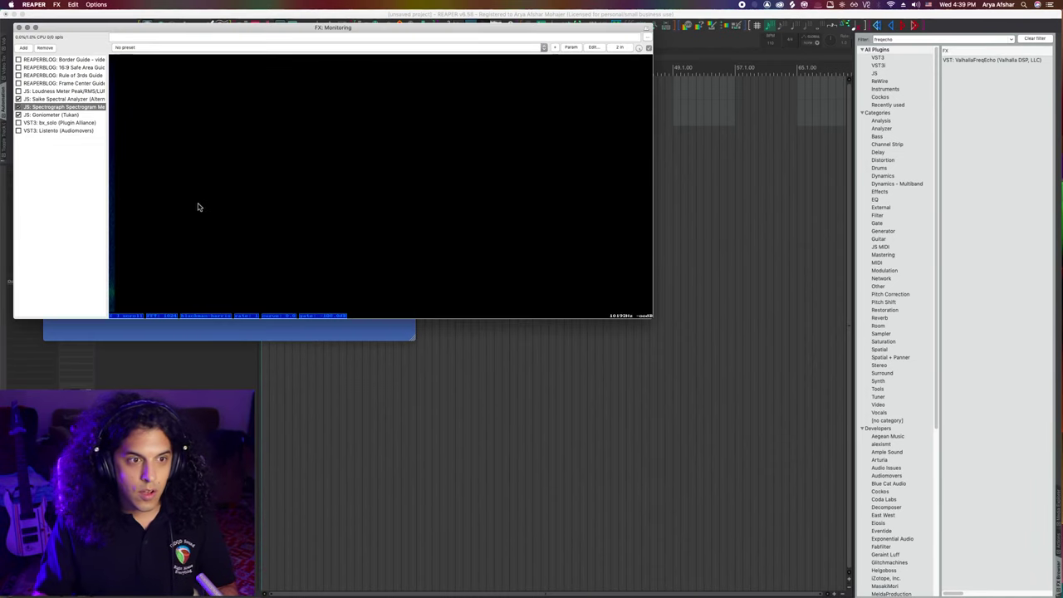
left_click(63, 100)
right_click(64, 99)
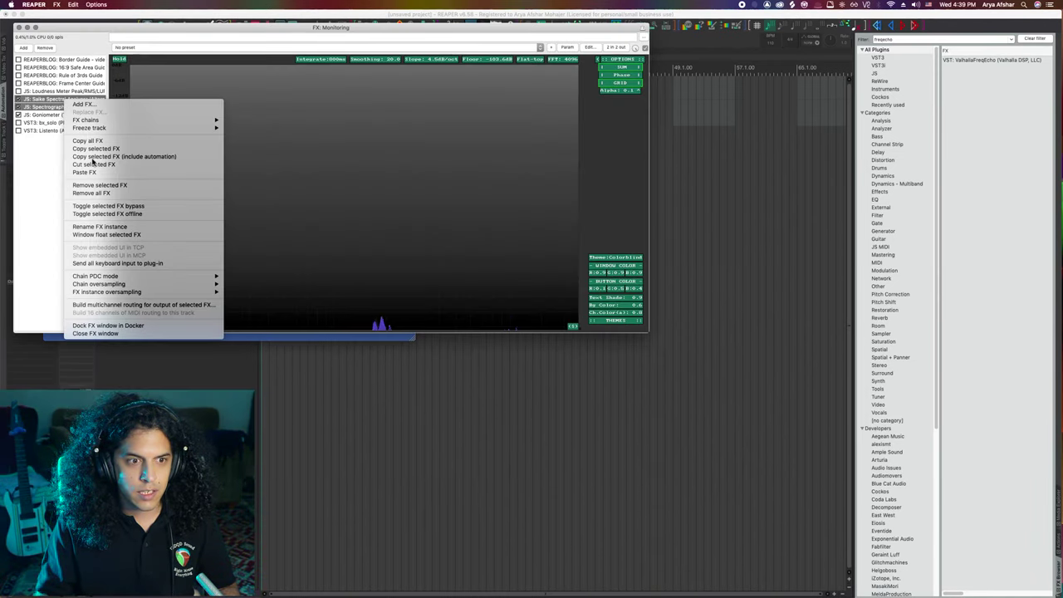
left_click(118, 235)
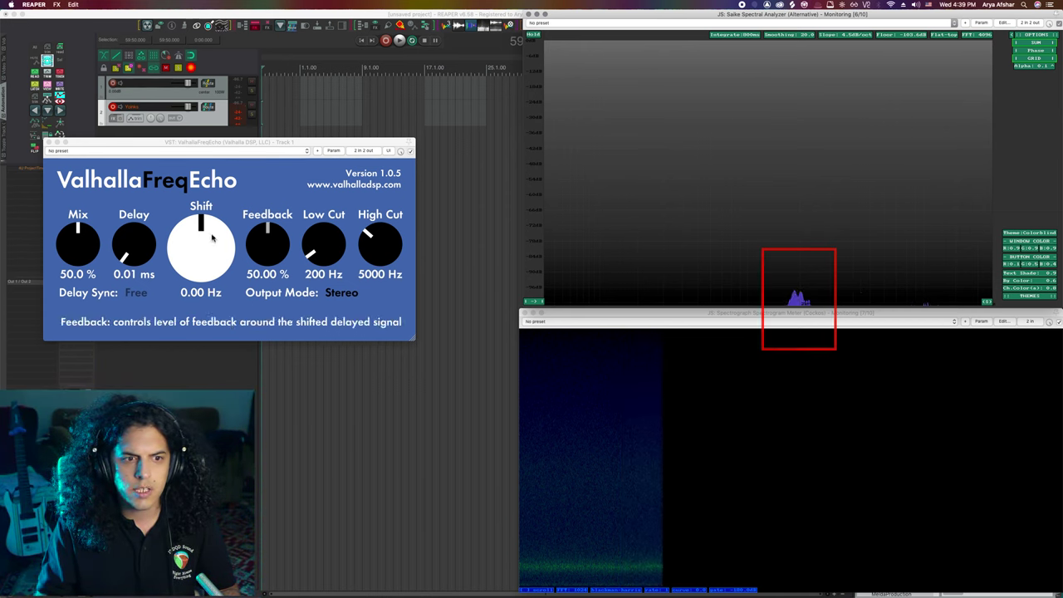
left_click_drag(78, 243, 102, 144)
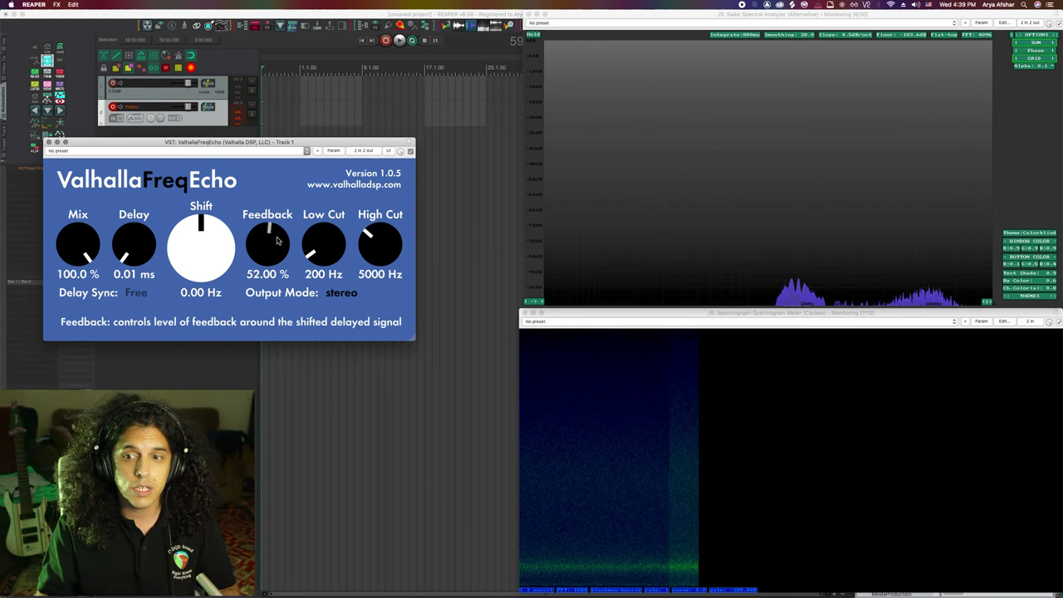
left_click_drag(278, 240, 302, 84)
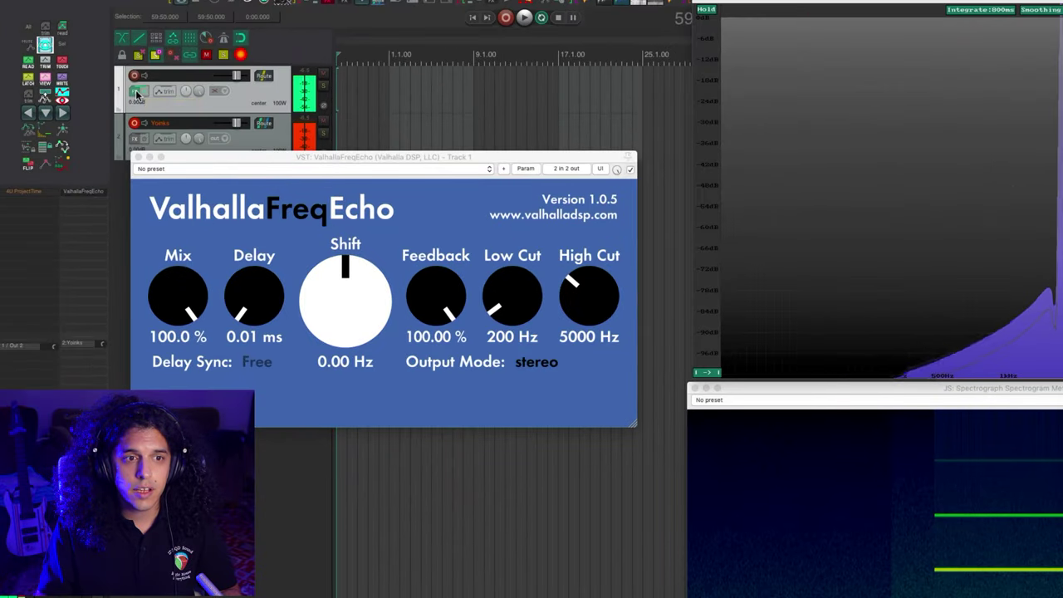
Add Cockos VST: ReaLimit after ValhallaFreqEcho on track 1
right_click(115, 98)
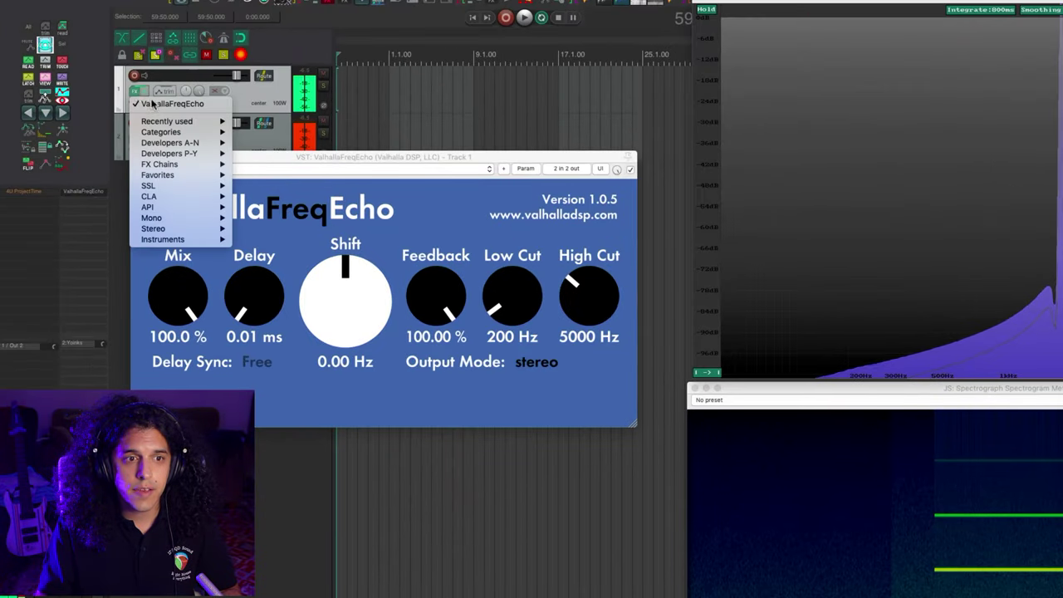
mouse_move(179, 142)
mouse_move(286, 218)
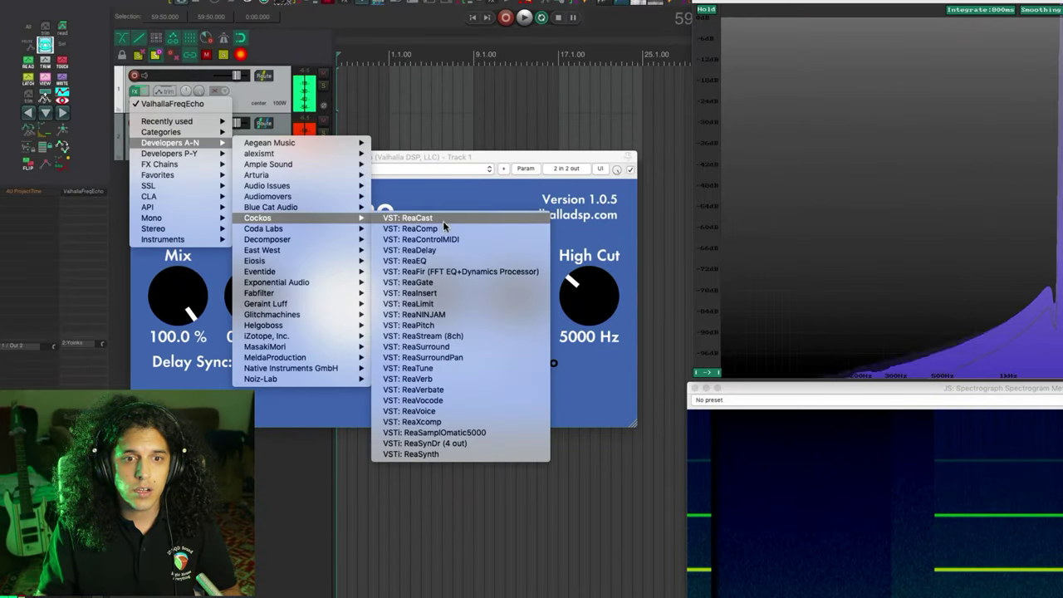
left_click(449, 303)
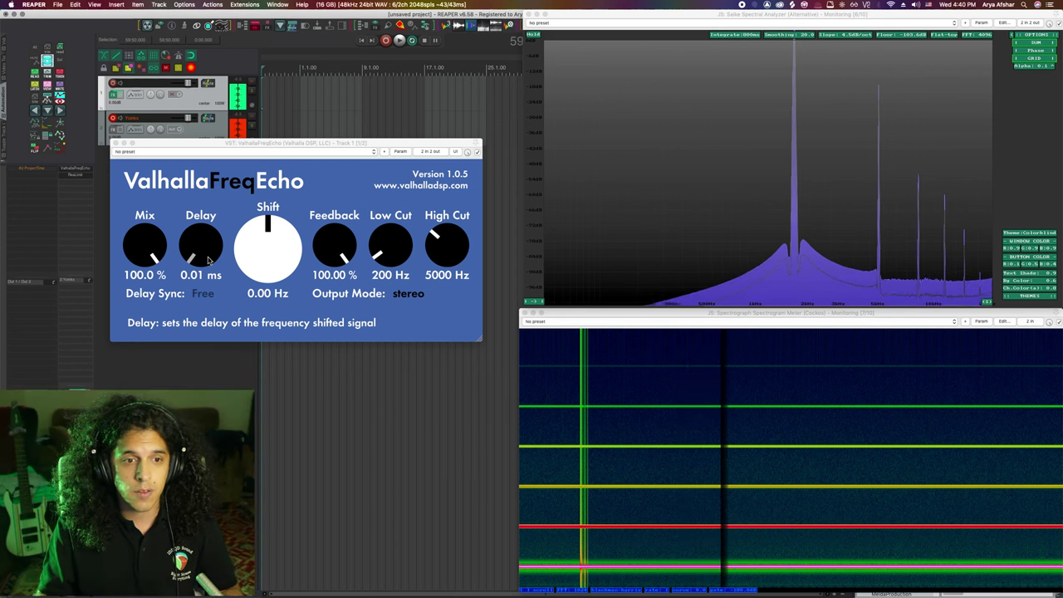
Set FreqEcho Delay to 14.07 ms, Low Cut to 20 Hz and High Cut to 12610 Hz
left_click(208, 260)
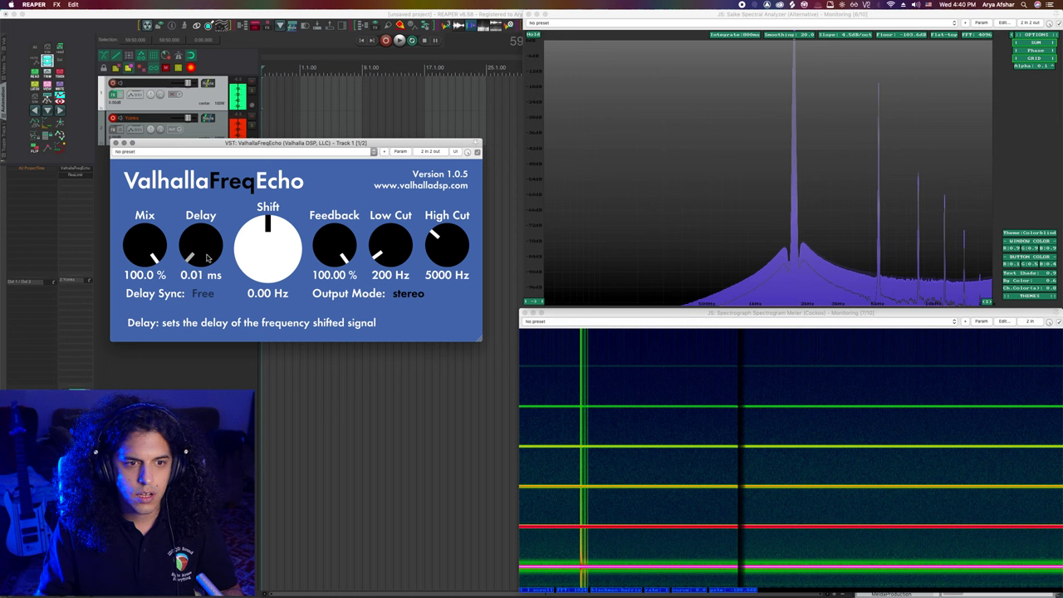
left_click_drag(207, 258, 208, 253)
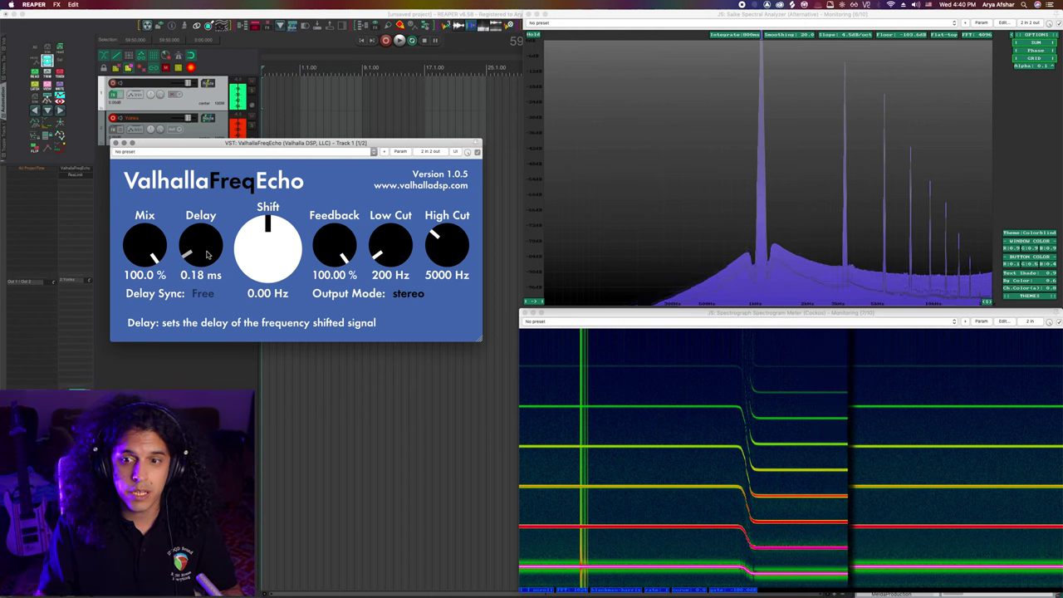
left_click_drag(207, 256, 208, 245)
left_click_drag(394, 251, 395, 274)
left_click_drag(446, 243, 456, 179)
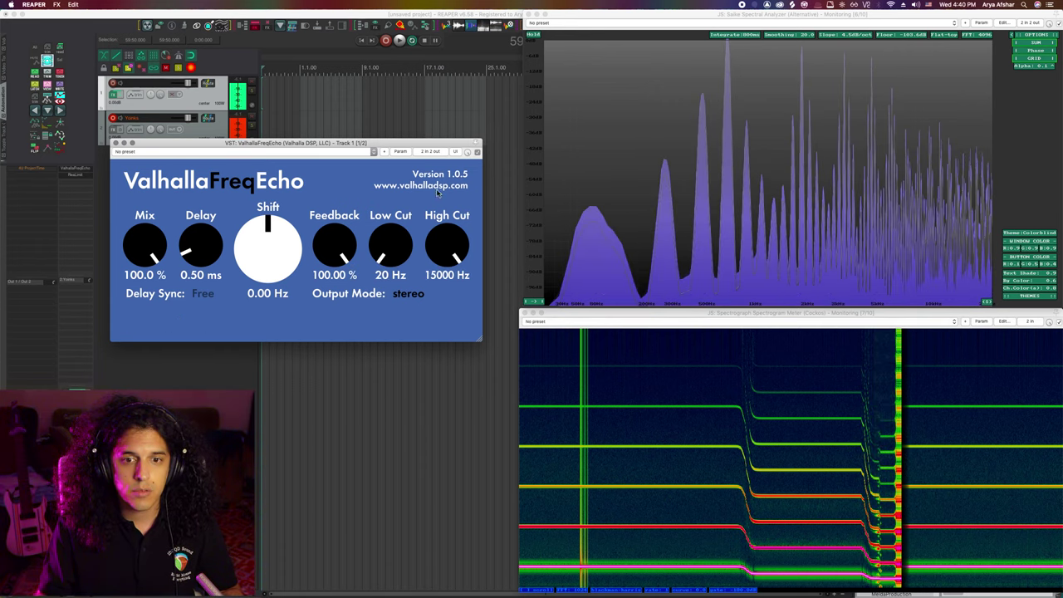
left_click_drag(453, 247, 430, 241)
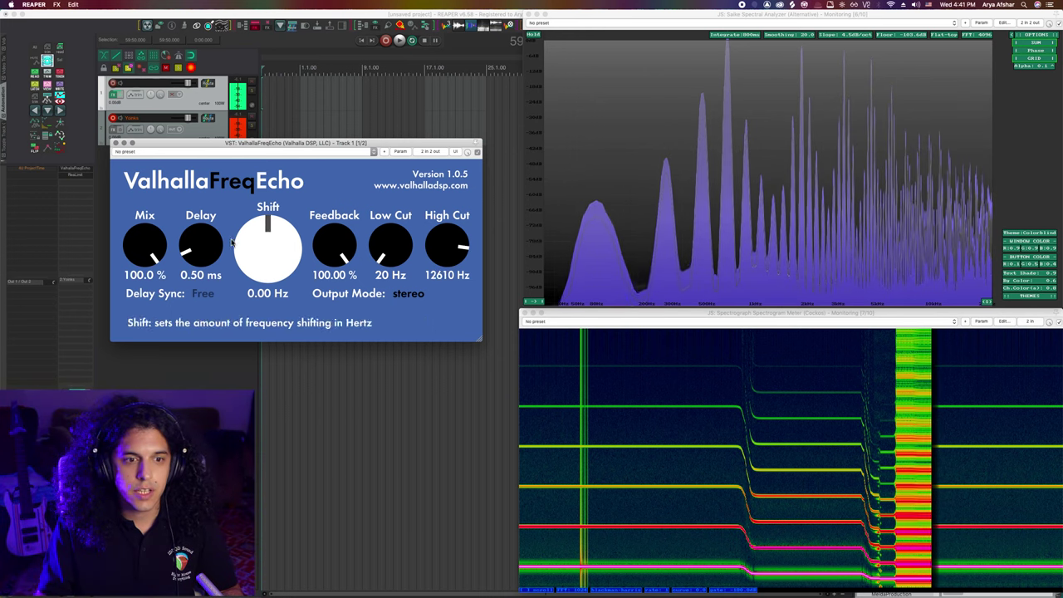
left_click_drag(209, 257, 218, 235)
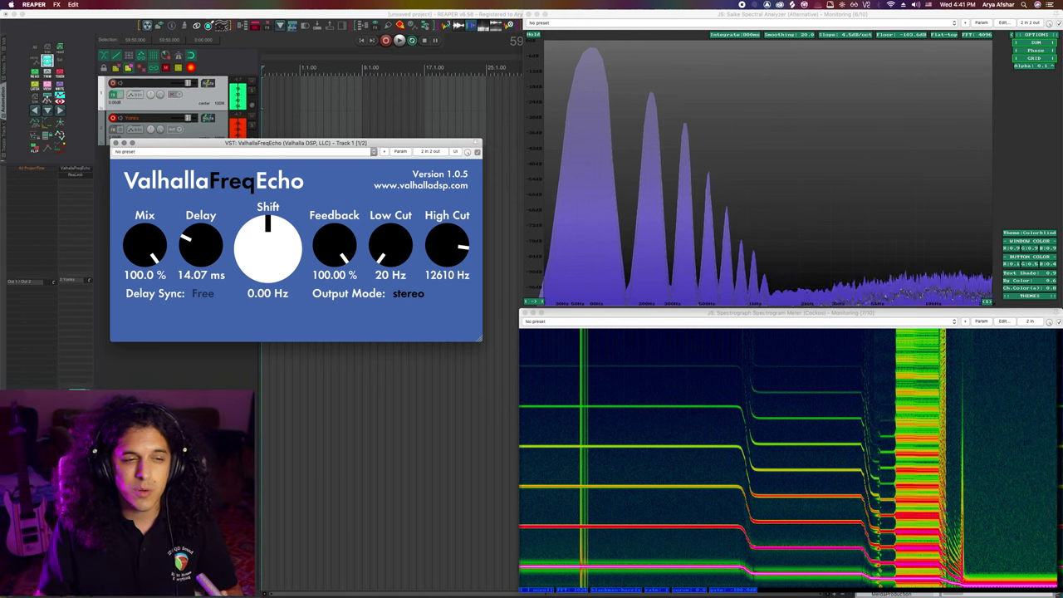
Set Track 1's chain oversampling to 176.4k/192k and close the FX chain window
left_click(114, 93)
right_click(73, 58)
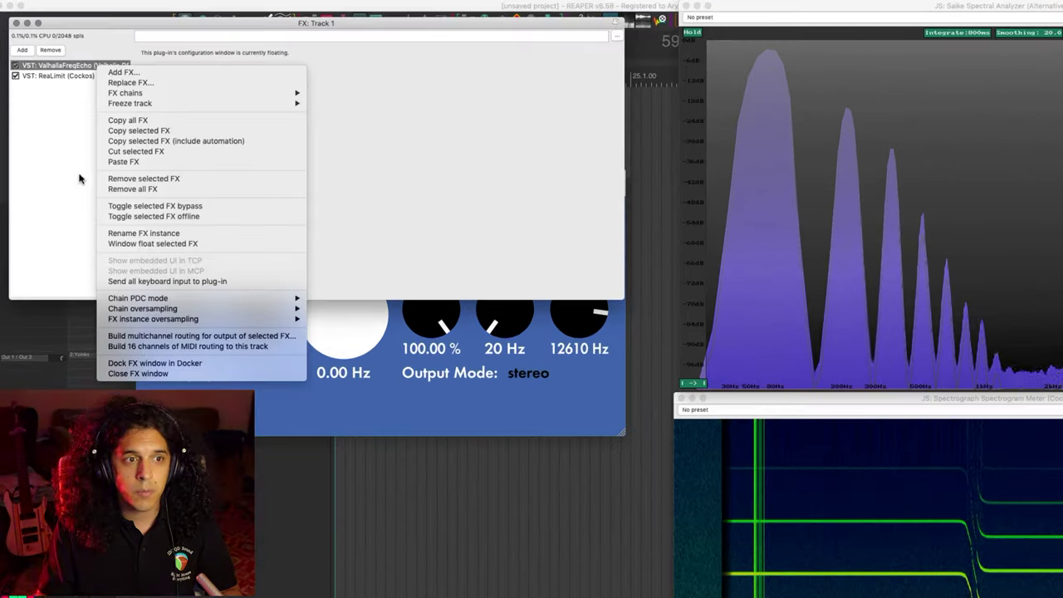
key("Escape")
right_click(90, 64)
mouse_move(141, 309)
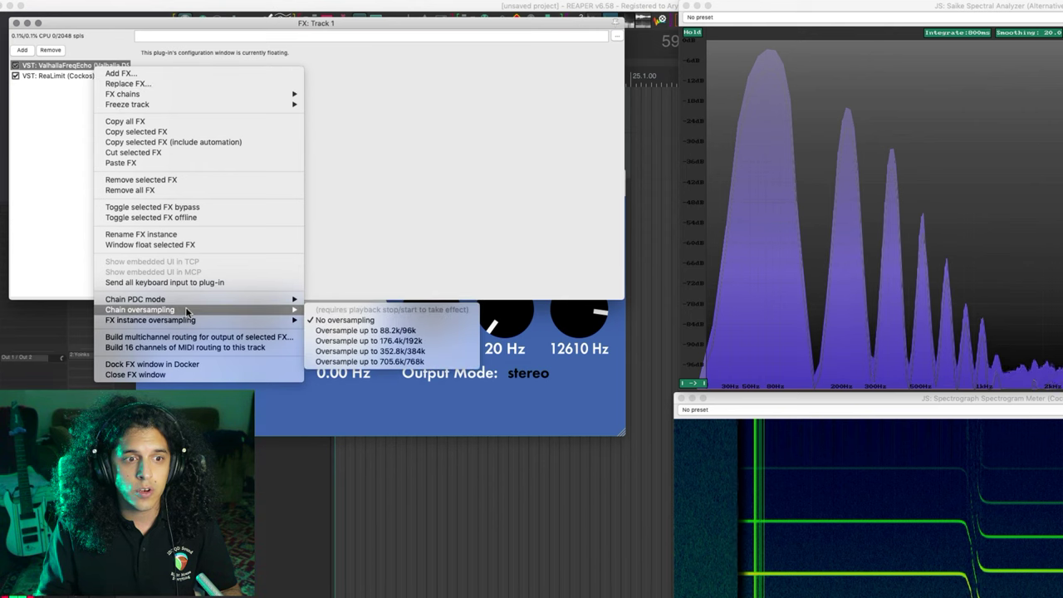
left_click(368, 340)
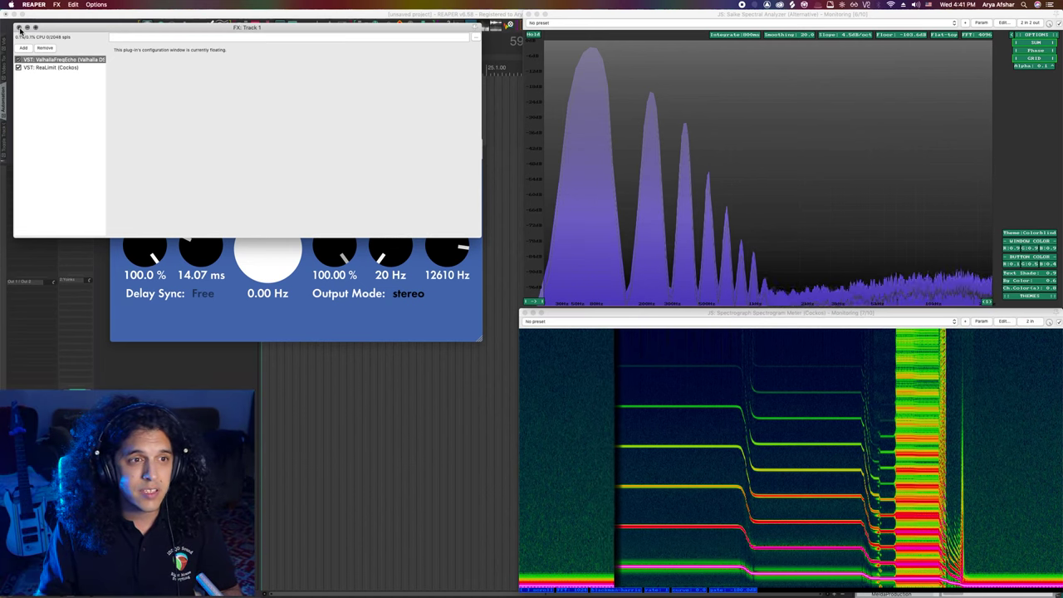
left_click(19, 29)
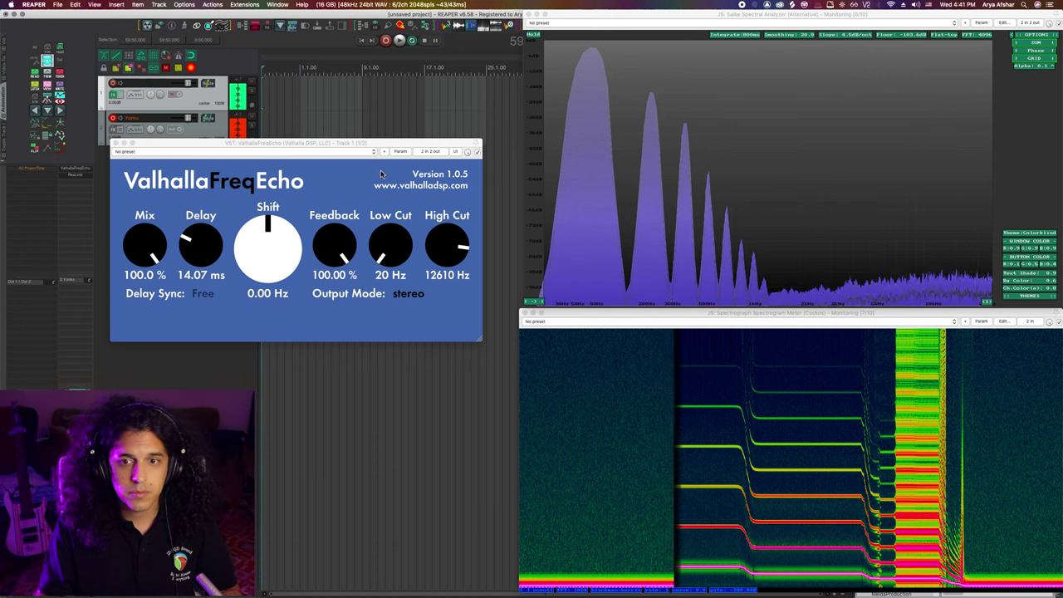
Start recording, sweep Delay from 0.01 to about 120 ms, set Low Cut 40 Hz, High Cut 15000 Hz
left_click(266, 119)
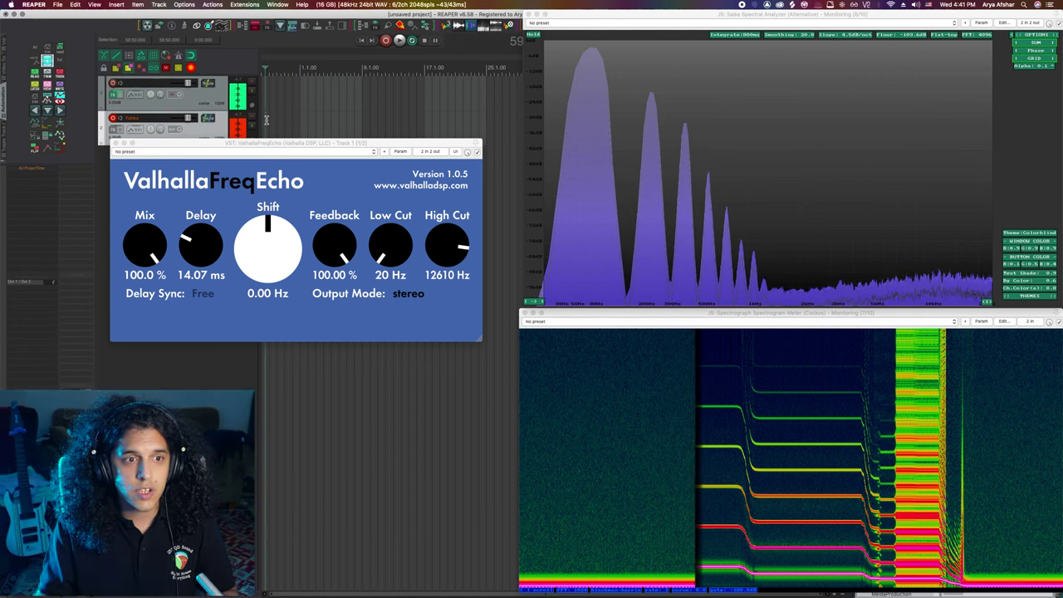
key("super+r")
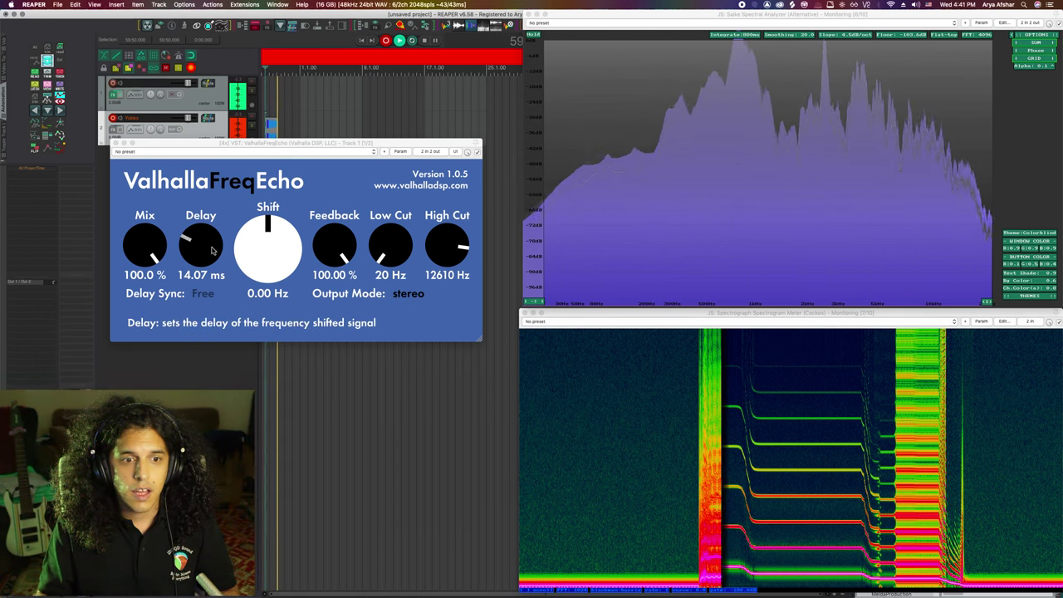
left_click_drag(212, 250, 210, 251)
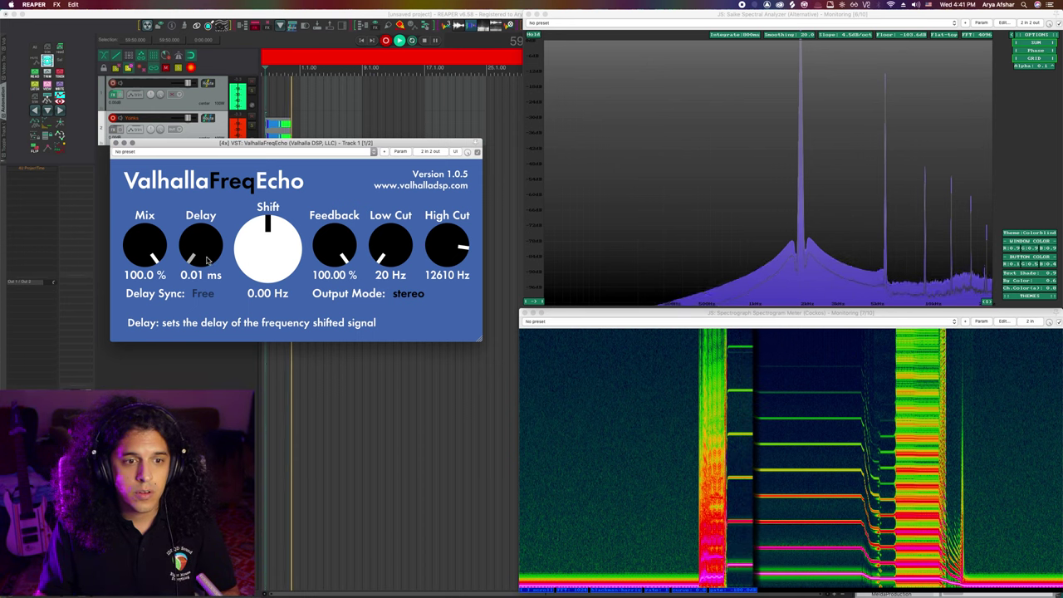
left_click_drag(207, 260, 208, 244)
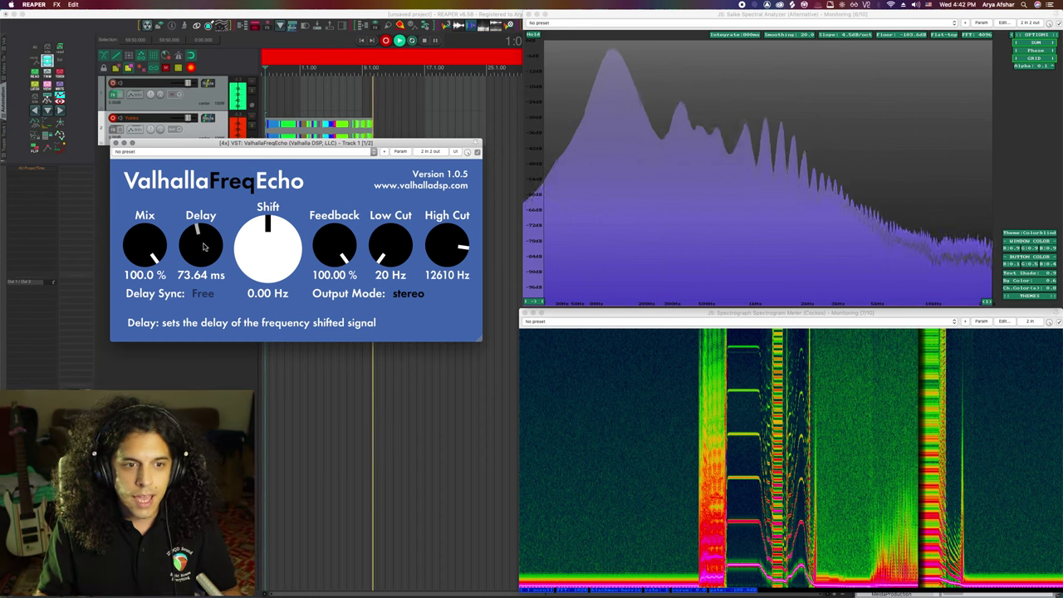
left_click_drag(204, 245, 212, 240)
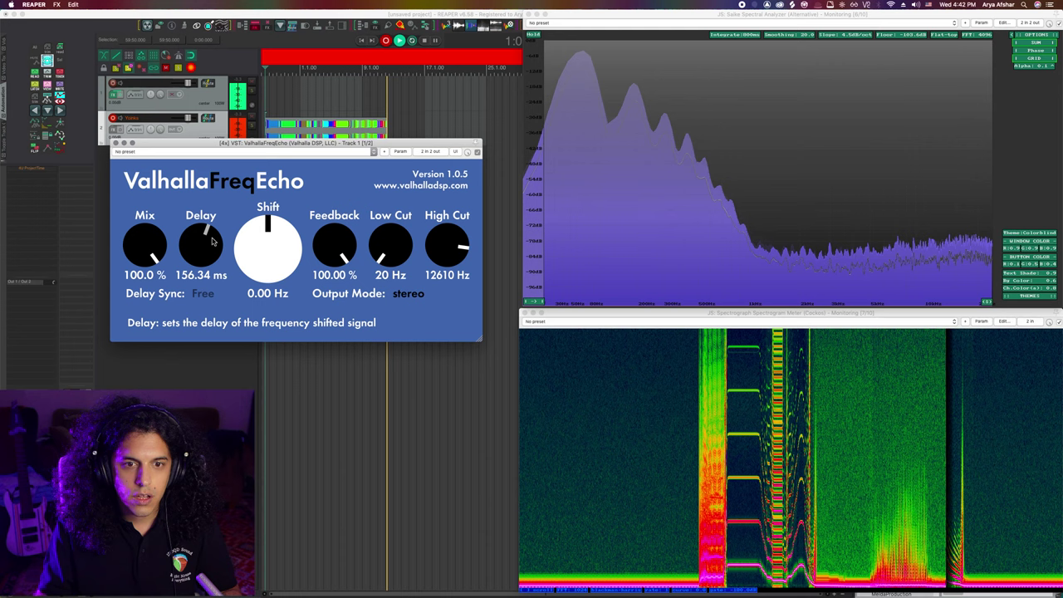
left_click_drag(392, 252, 396, 275)
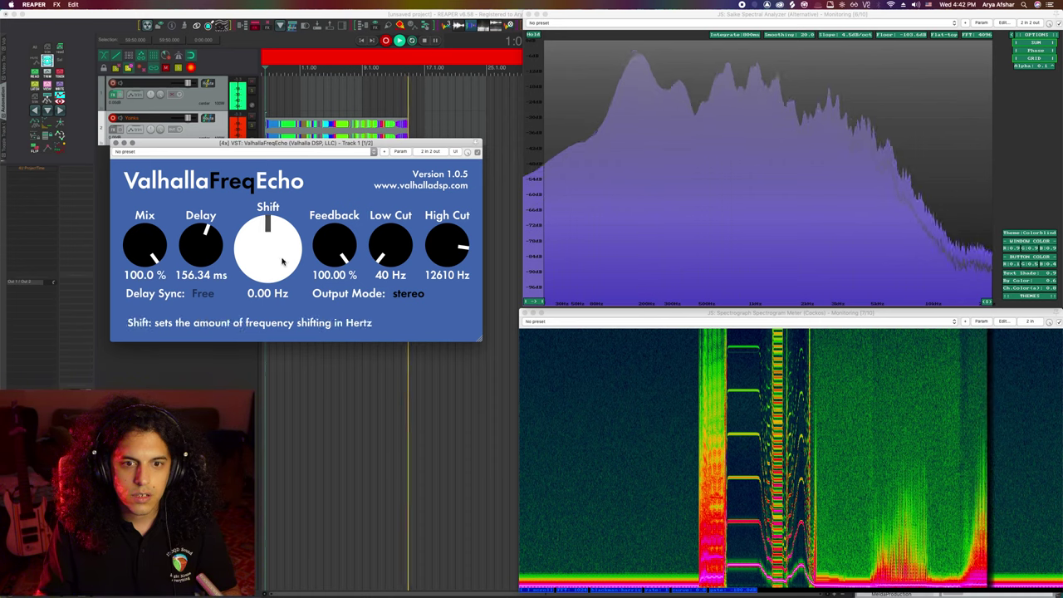
left_click_drag(452, 260, 452, 255)
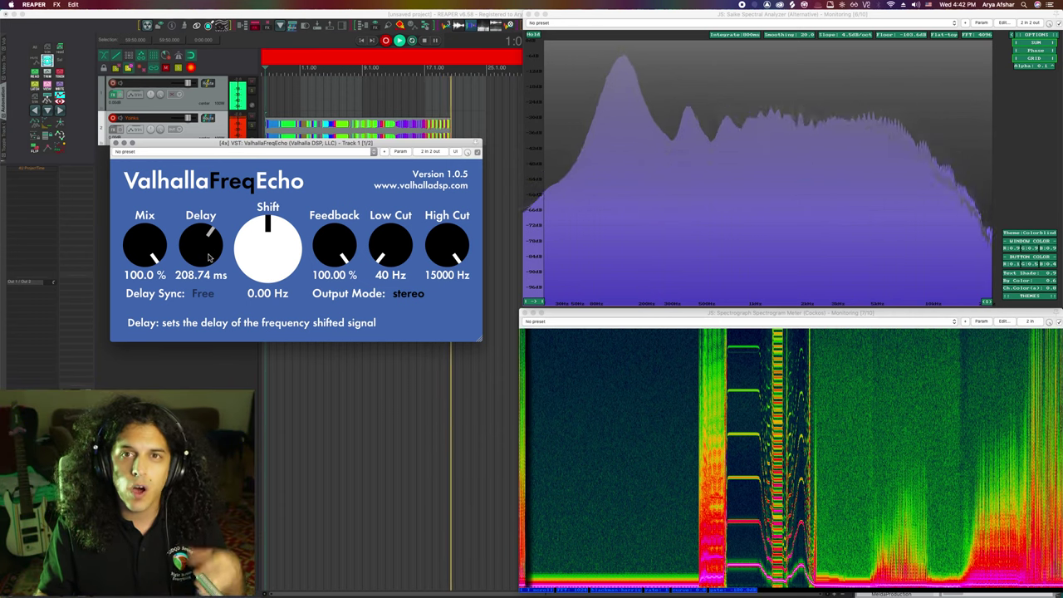
Sweep Delay up to its 1000 ms maximum and back, ending at 138.91 ms
left_click_drag(209, 257, 210, 251)
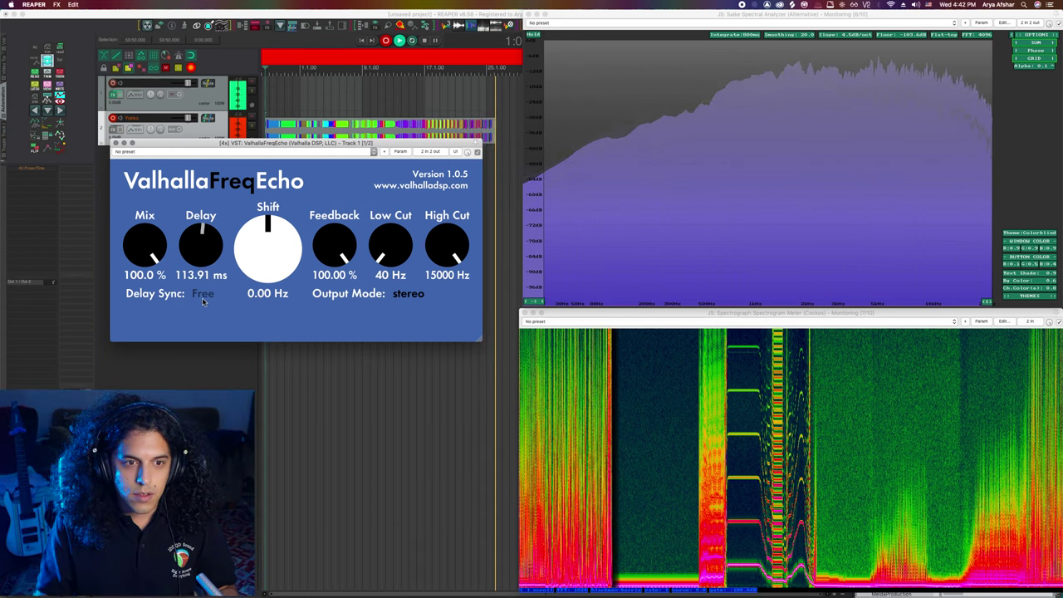
left_click_drag(199, 248, 205, 193)
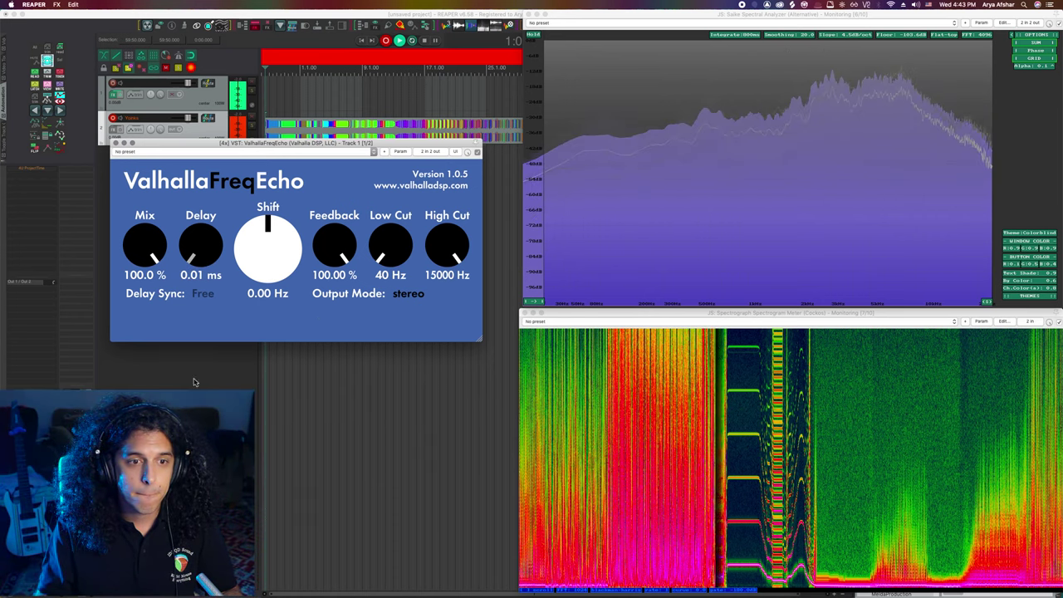
left_click_drag(202, 247, 204, 230)
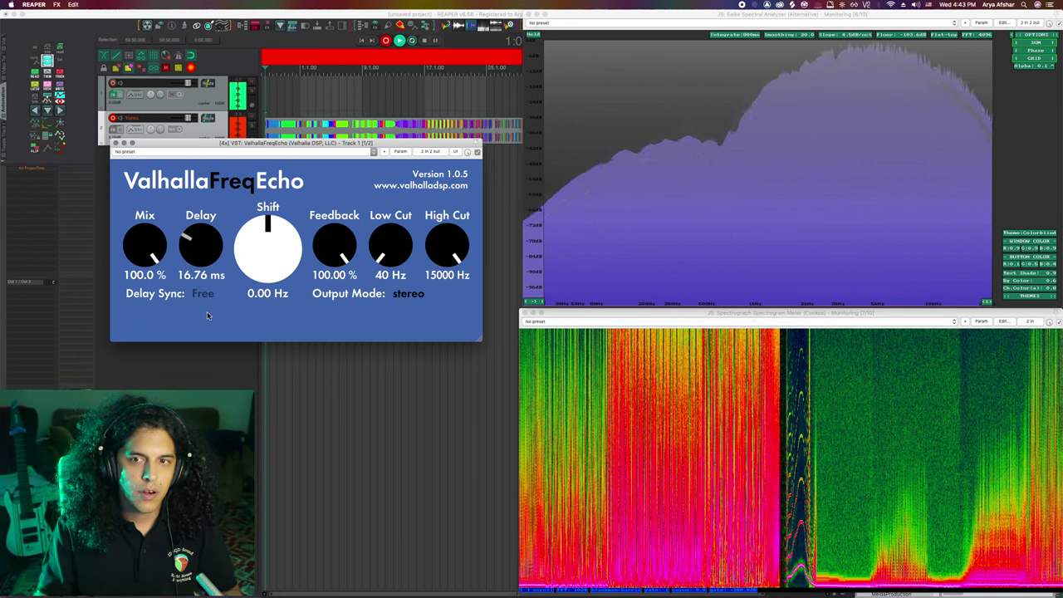
left_click_drag(210, 329, 216, 290)
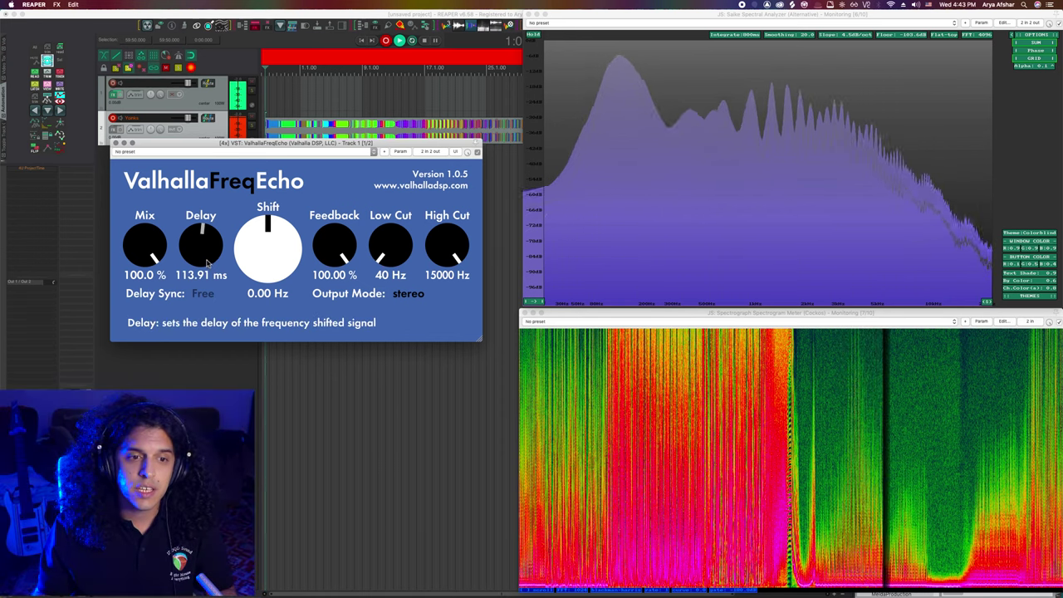
left_click_drag(206, 262, 212, 238)
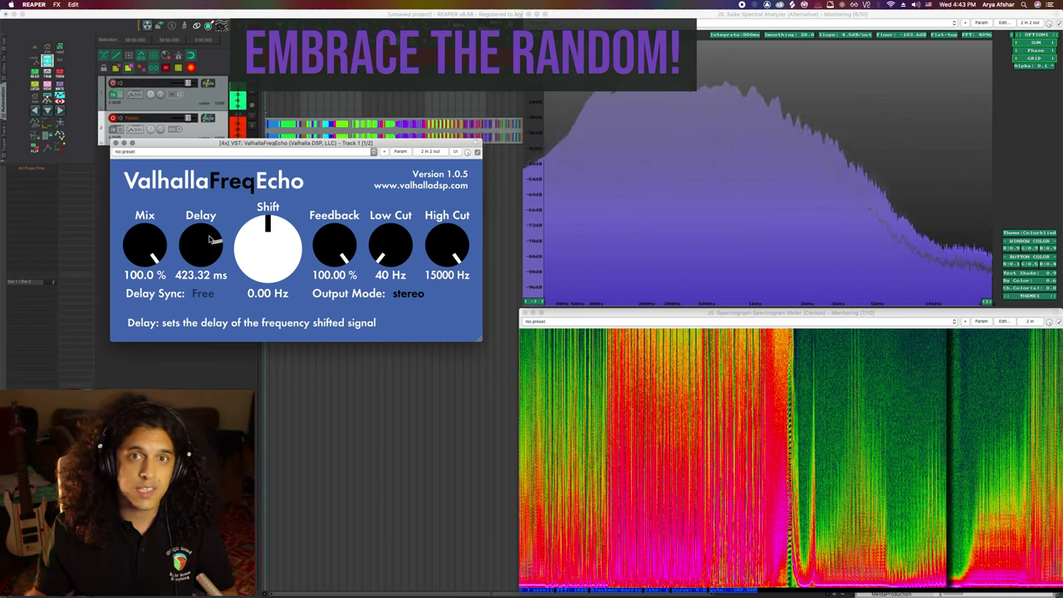
left_click_drag(205, 240, 207, 260)
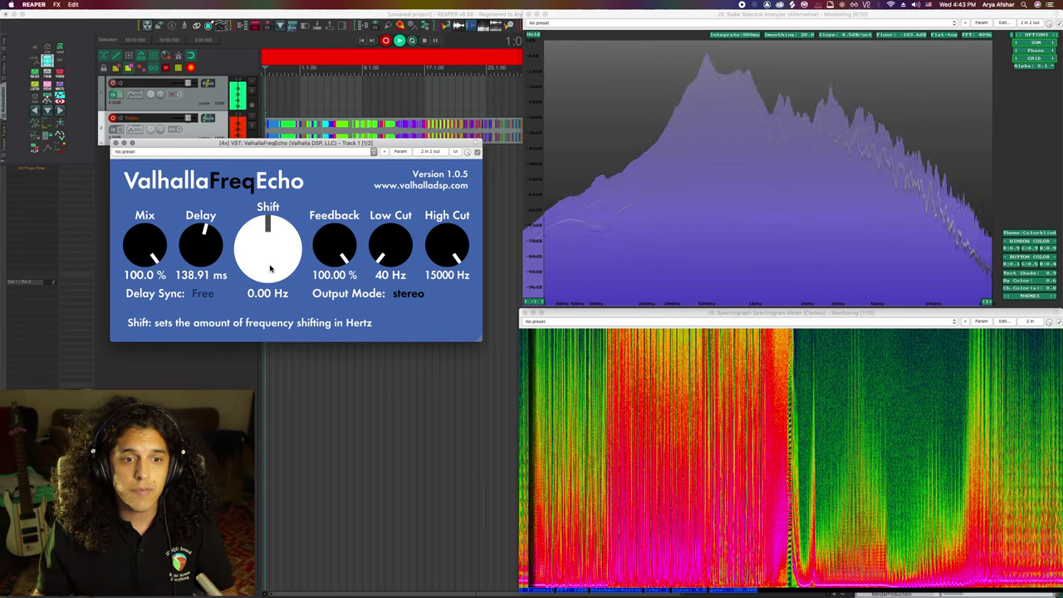
Sweep Shift from 1.73 Hz through -51.16 Hz to 63.51 Hz, with Output Mode back on stereo
left_click_drag(270, 264, 271, 254)
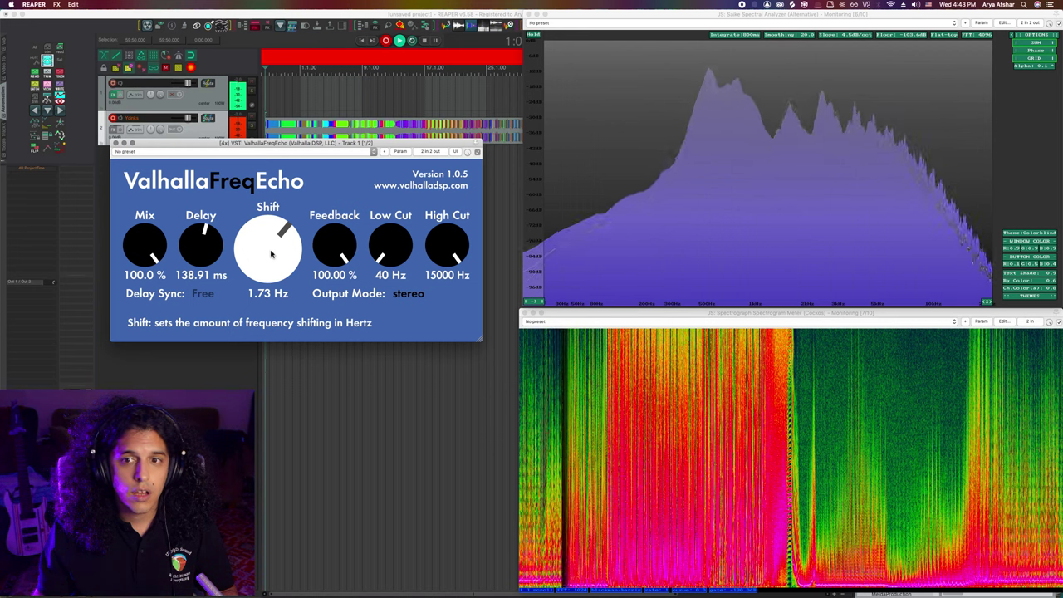
left_click(408, 296)
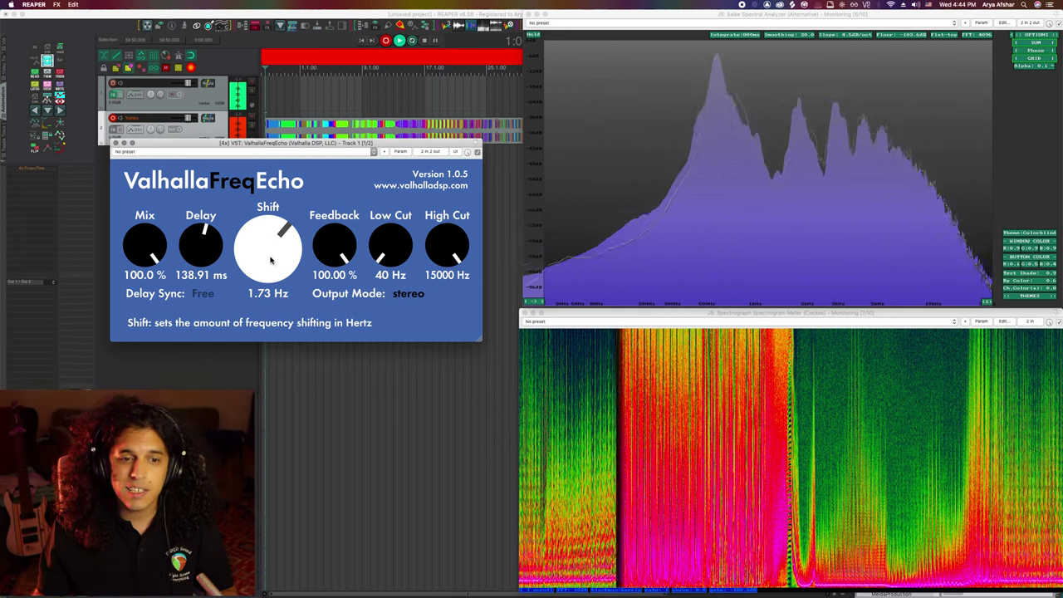
scroll(270, 259, "up", 3)
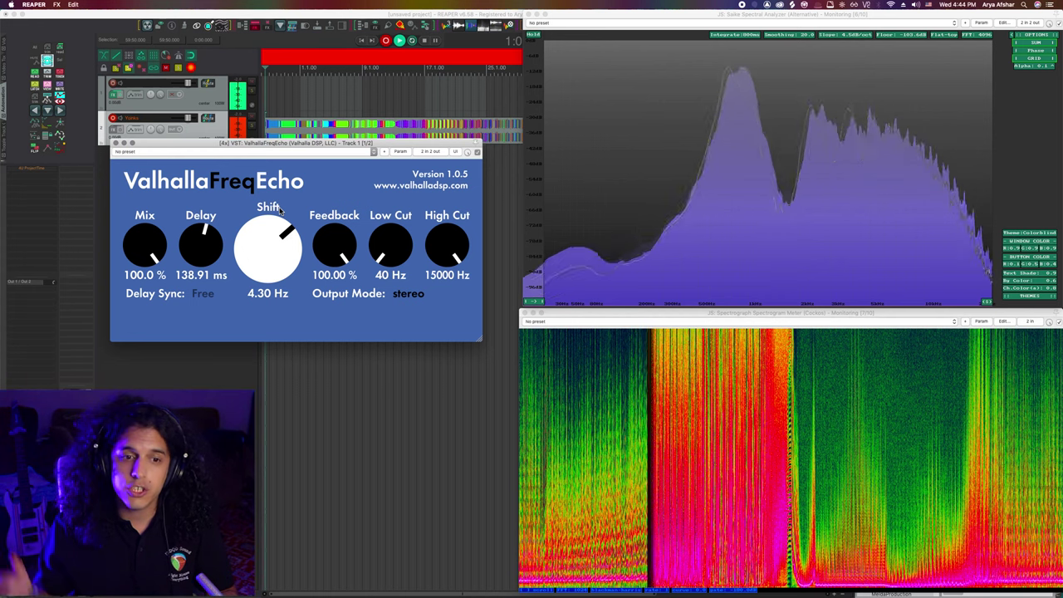
left_click_drag(271, 241, 275, 267)
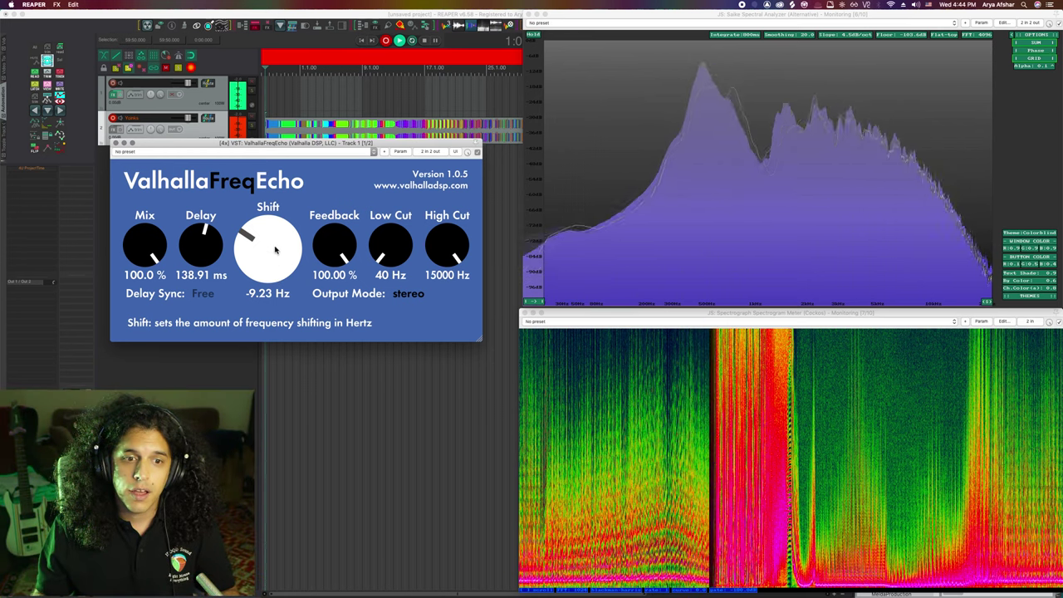
left_click_drag(274, 252, 274, 257)
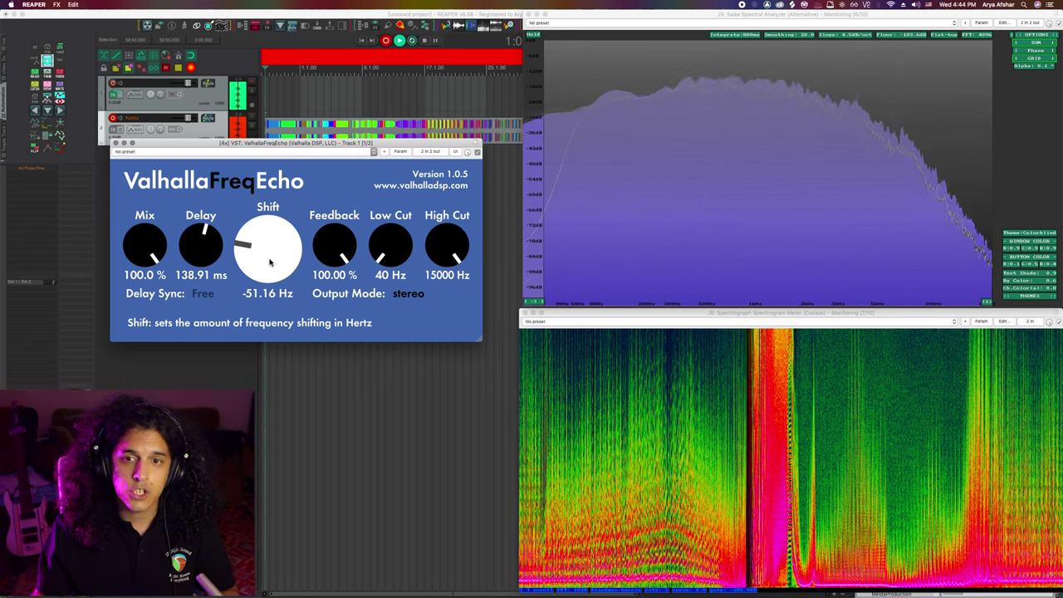
left_click_drag(274, 237, 287, 259)
Retune Delay to 187.33 ms and bring Shift down to about 2 Hz
left_click_drag(205, 242, 284, 183)
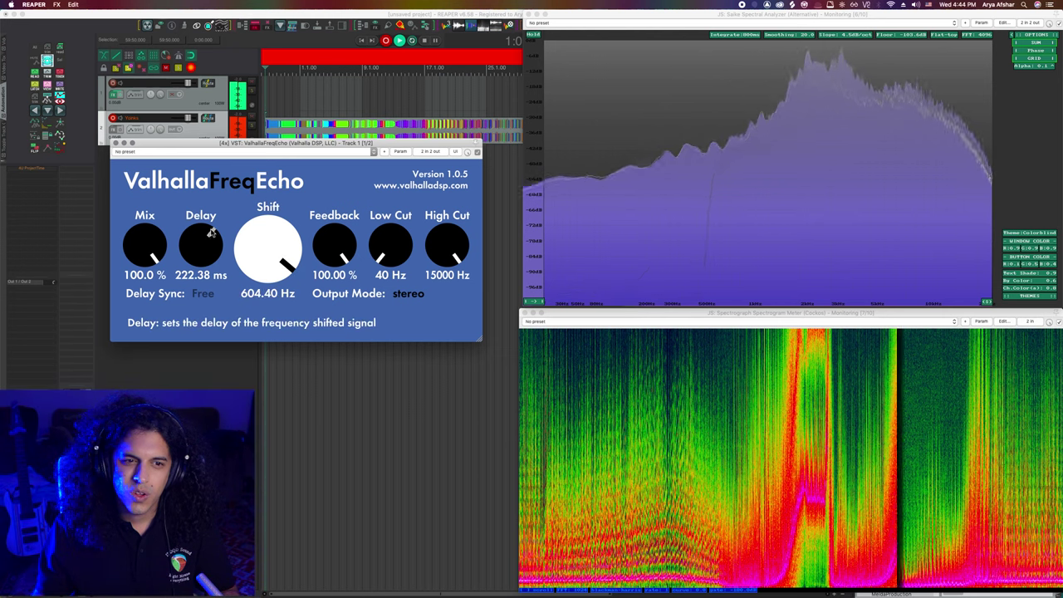
left_click_drag(206, 231, 206, 279)
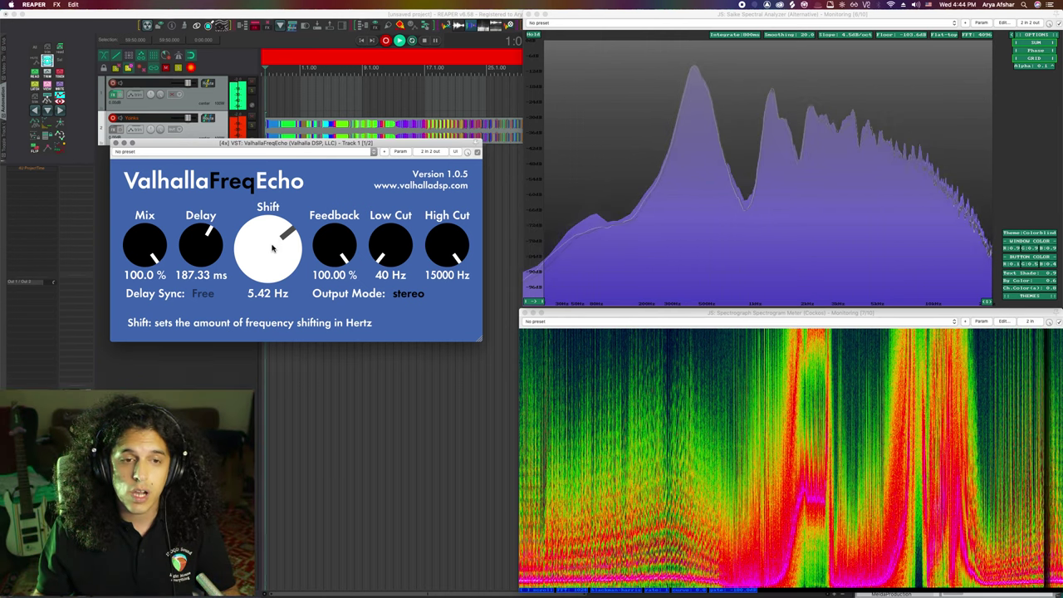
left_click_drag(268, 244, 268, 274)
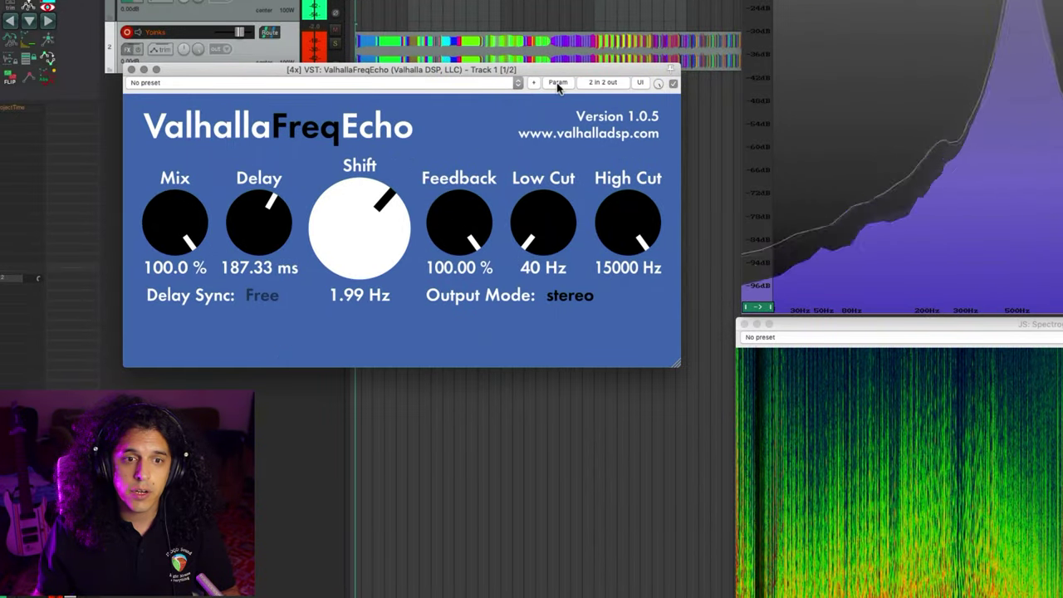
MIDI-learn FreqEcho's Shift parameter to CC 17
left_click(557, 82)
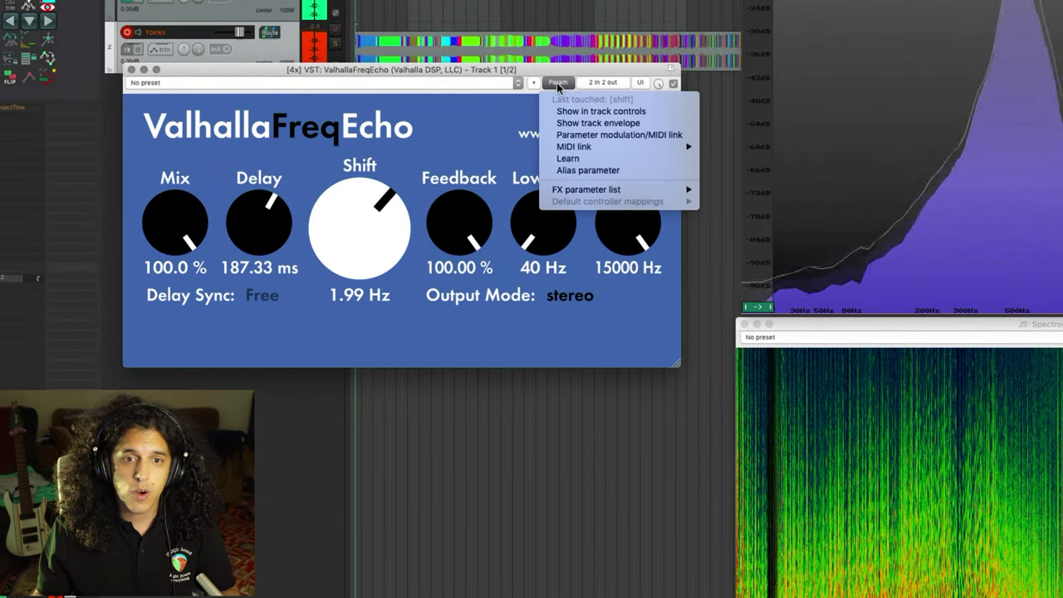
left_click(585, 156)
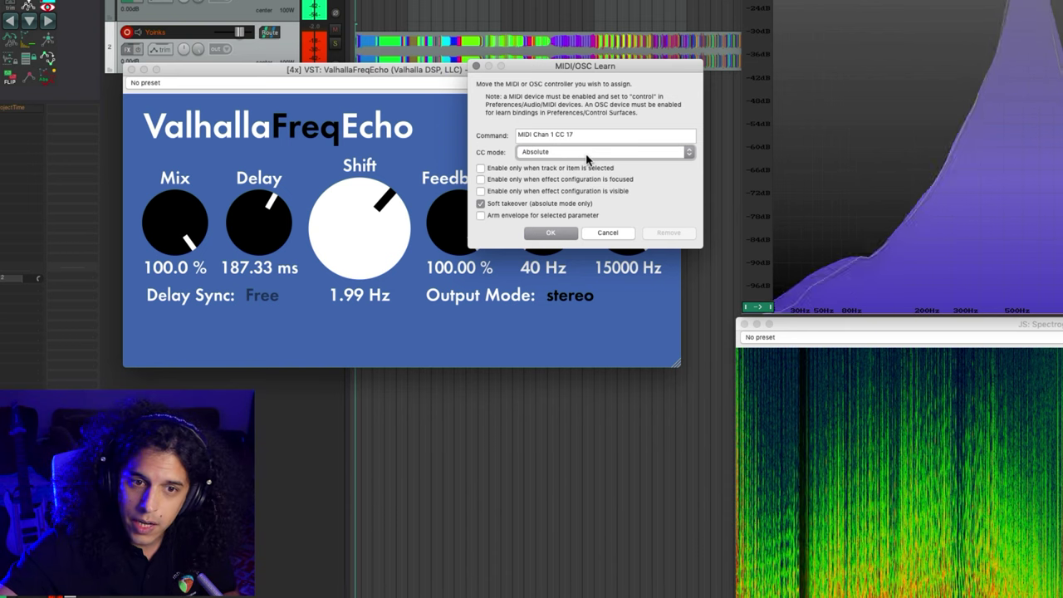
left_click(553, 232)
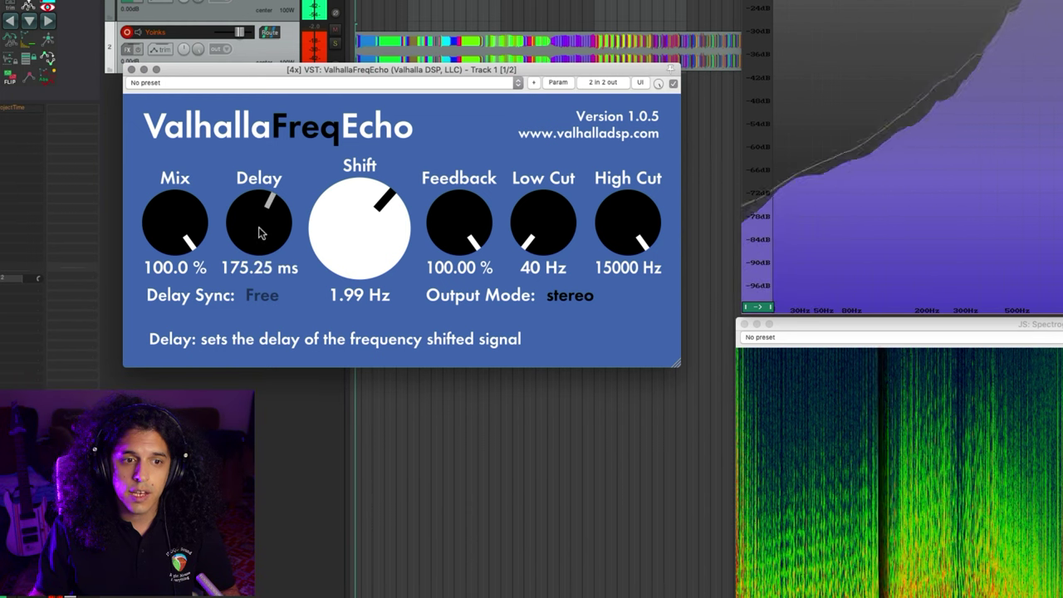
MIDI-learn FreqEcho's Delay parameter to CC 16
left_click(550, 84)
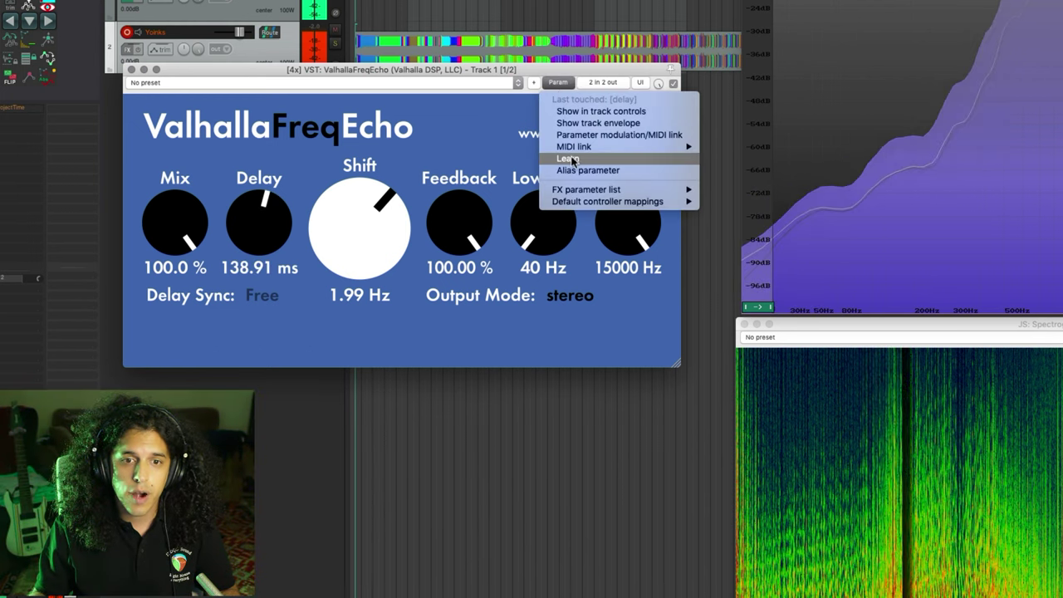
left_click(571, 149)
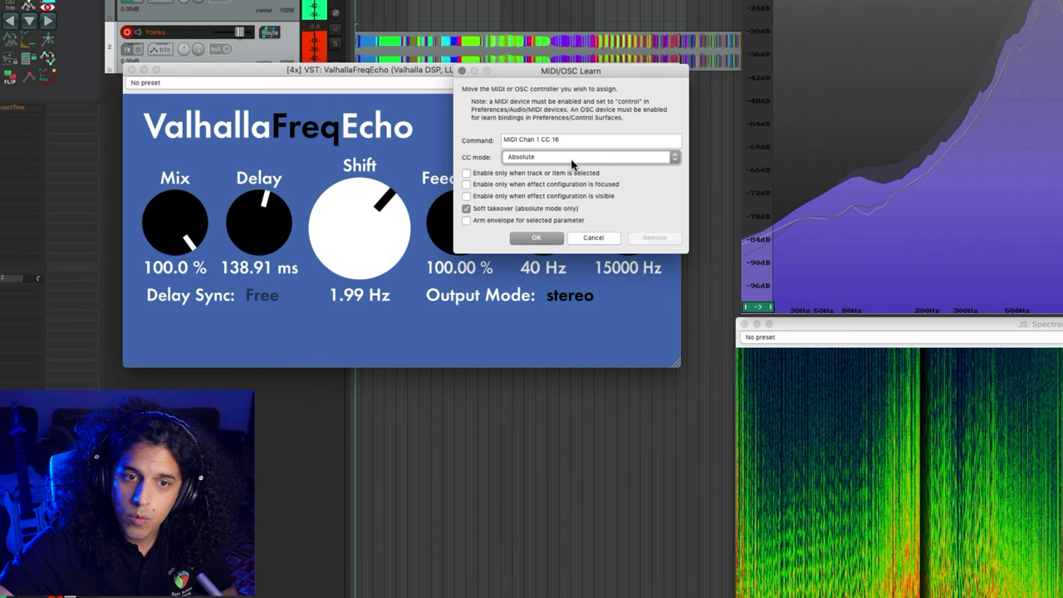
key("Return")
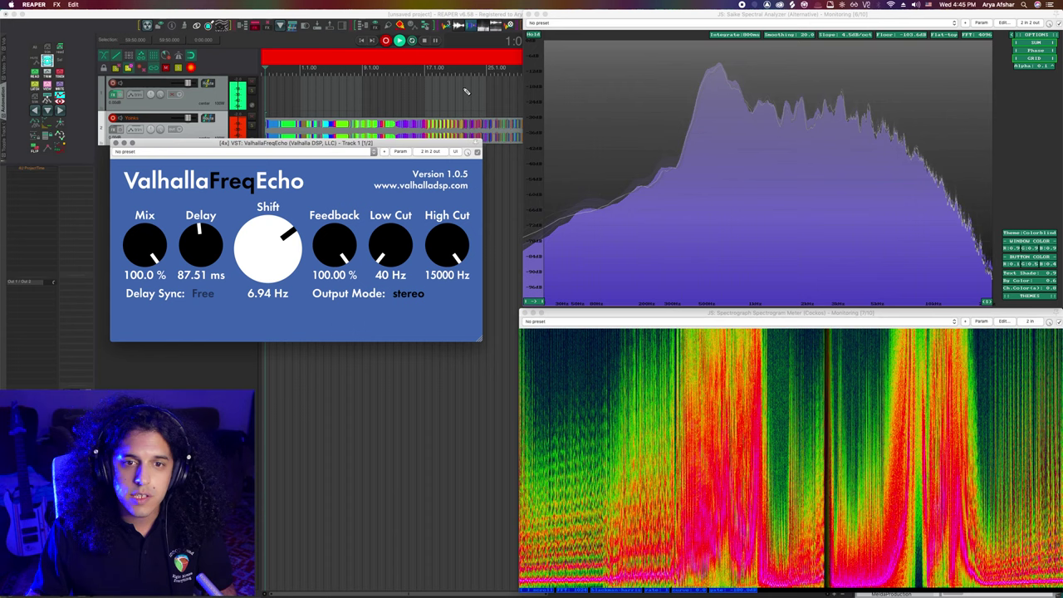
Turn the FreqEcho Delay knob to 62.04 ms and return Shift to 0.00 Hz
scroll(469, 139, "right", 10)
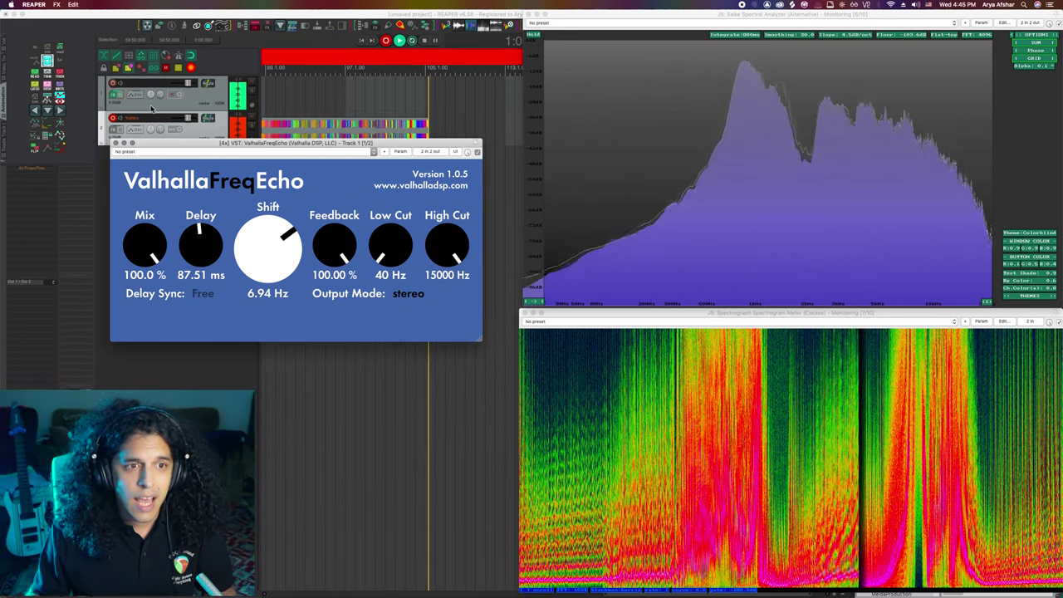
scroll(393, 123, "left", 2)
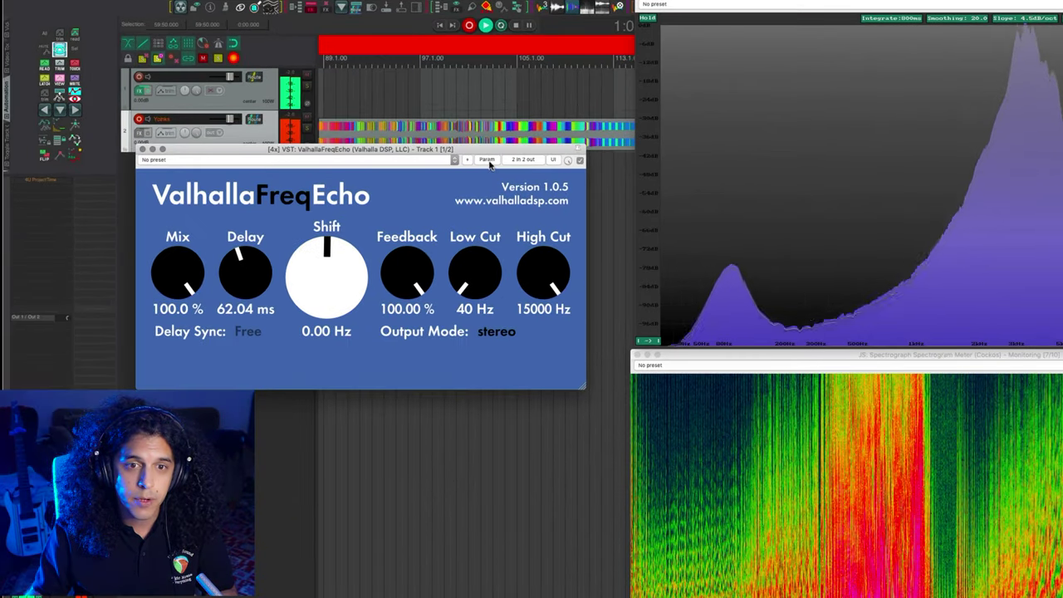
Add a square-wave LFO, 1 Hz at 100% strength, to ValhallaFreqEcho's Shift parameter
left_click(487, 160)
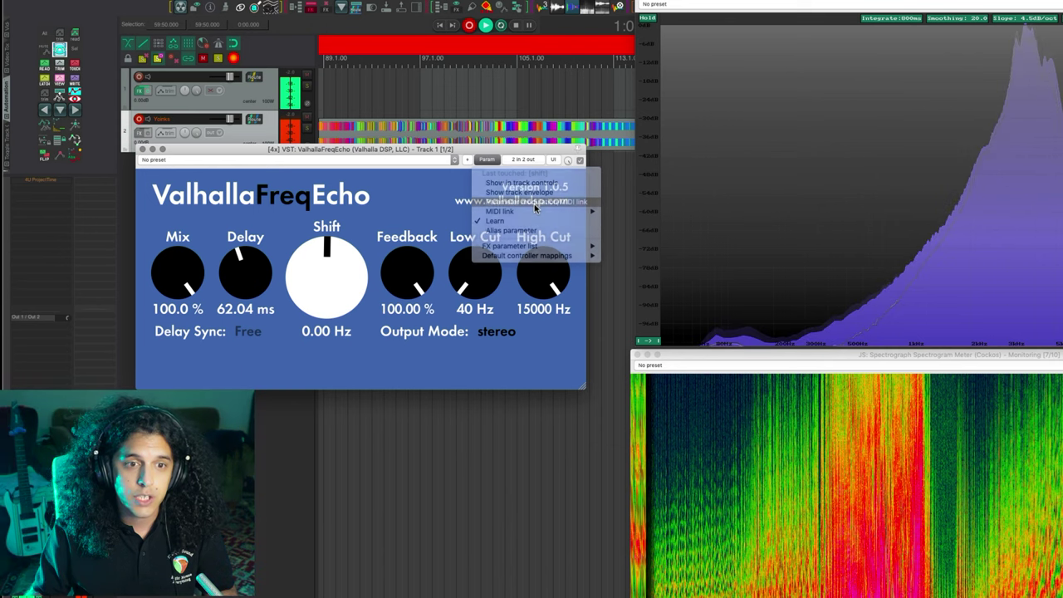
left_click(535, 203)
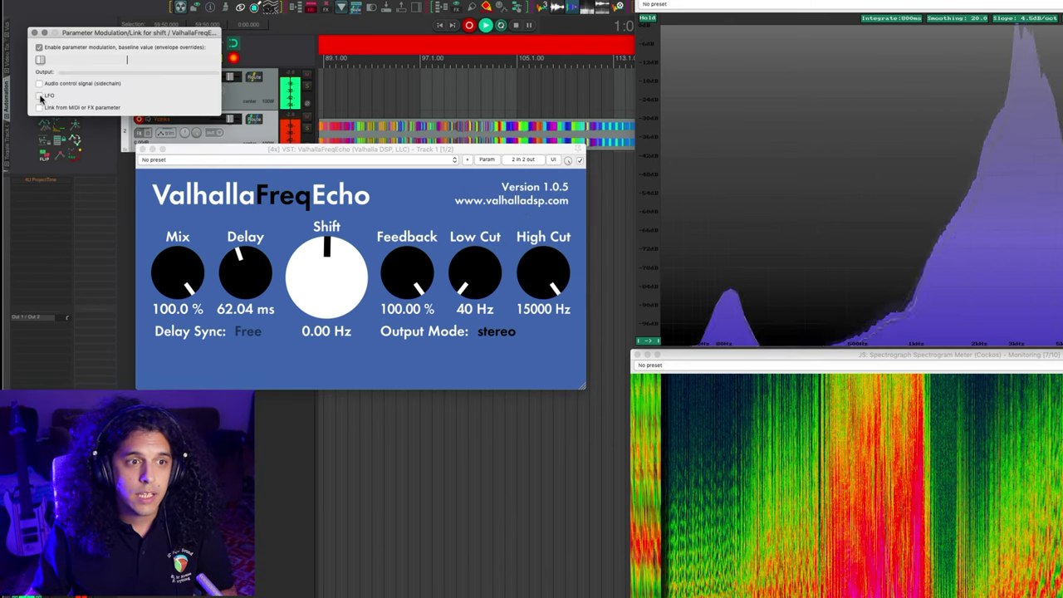
left_click(40, 96)
left_click(115, 107)
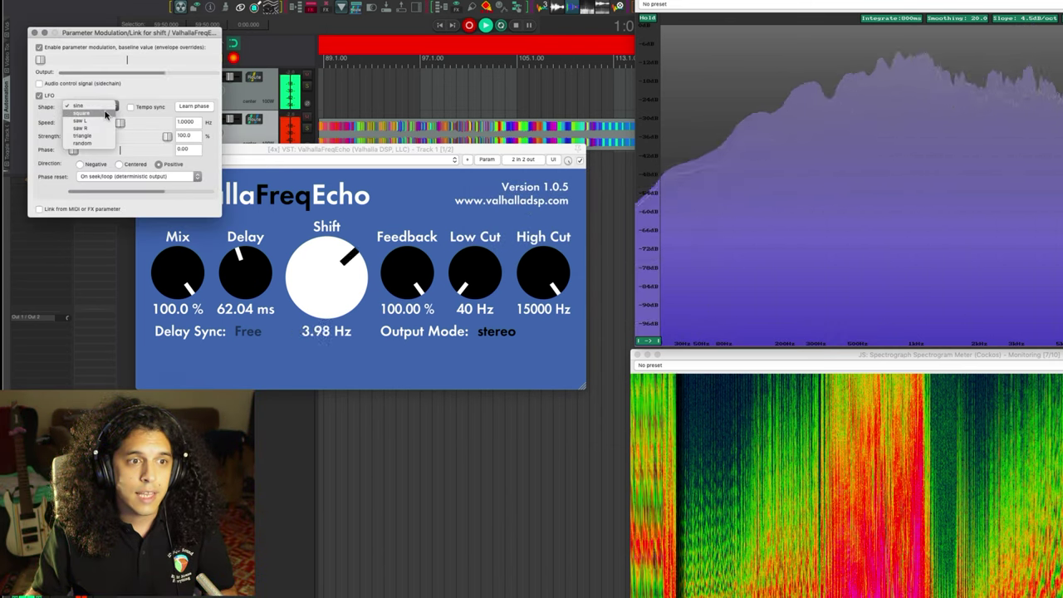
left_click(93, 114)
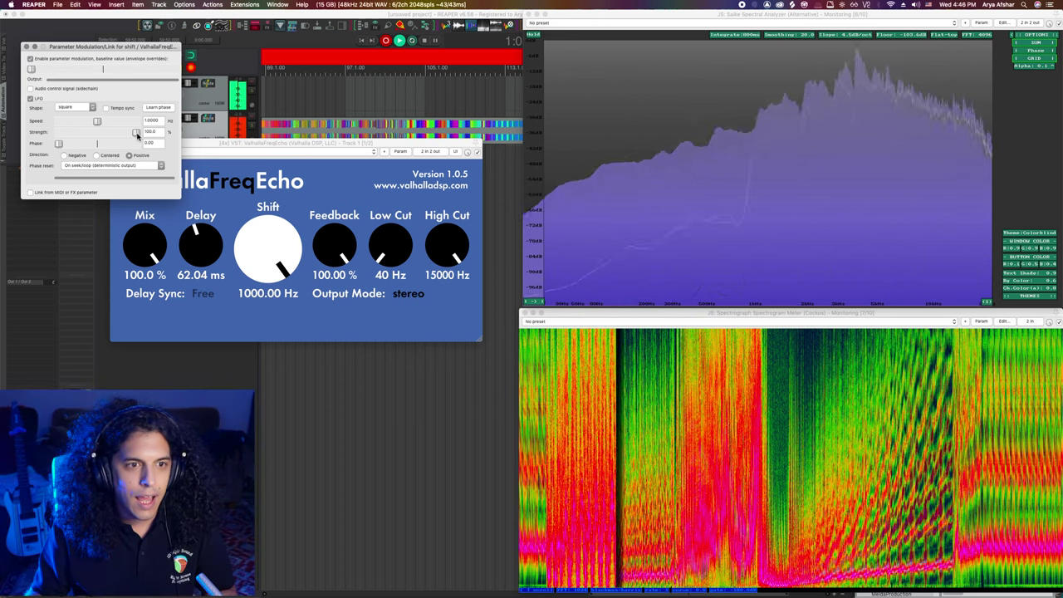
Settle the Shift LFO at 0.30 Hz, 64.4% strength with a raised baseline, and set Delay to 1000.00 ms
left_click_drag(137, 134, 100, 134)
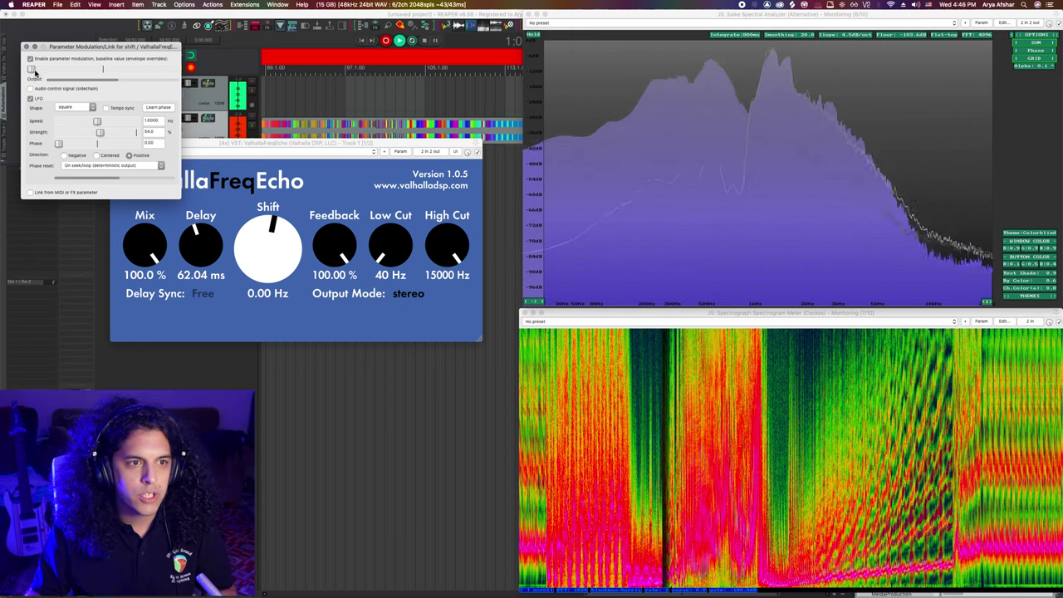
left_click_drag(35, 73, 71, 76)
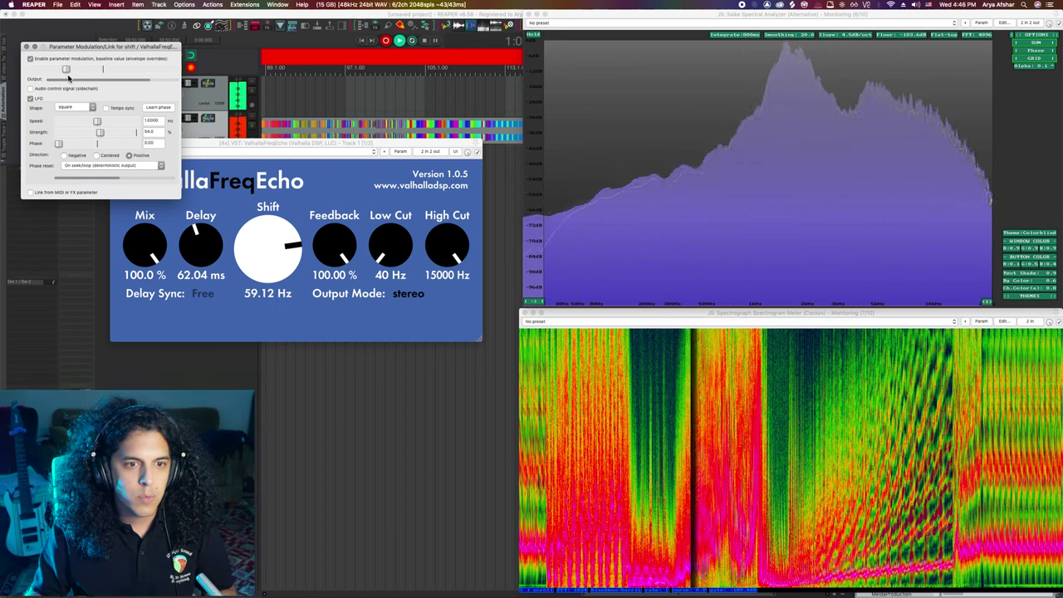
left_click_drag(99, 132, 89, 135)
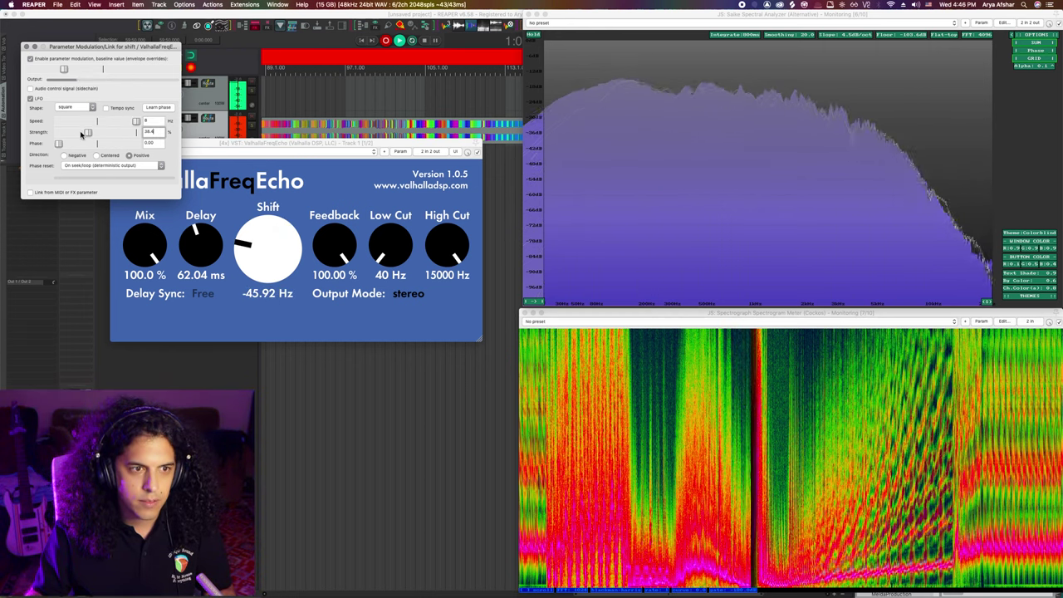
left_click_drag(90, 133, 121, 141)
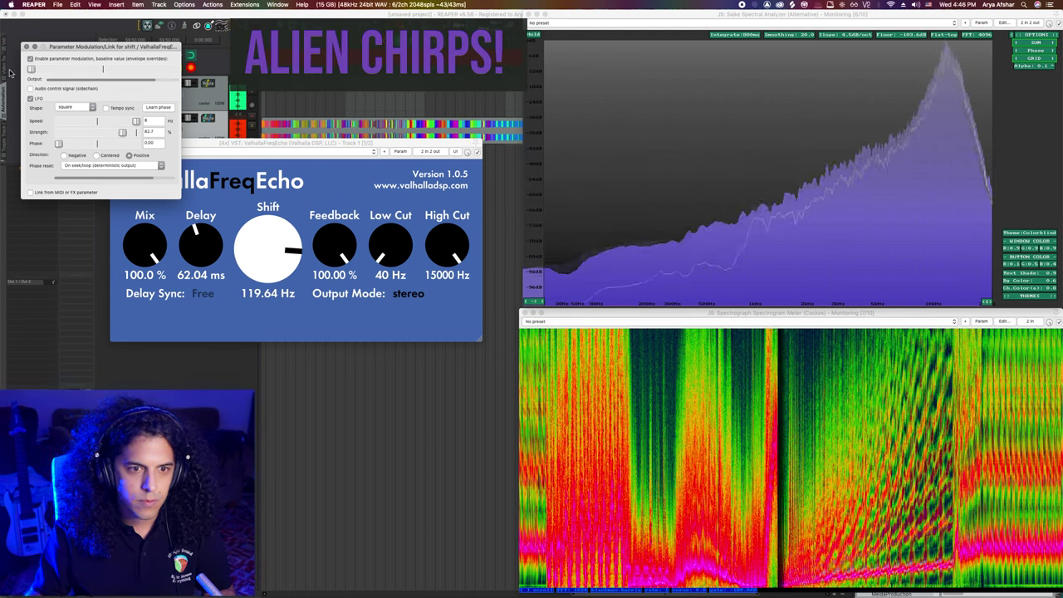
left_click(204, 247)
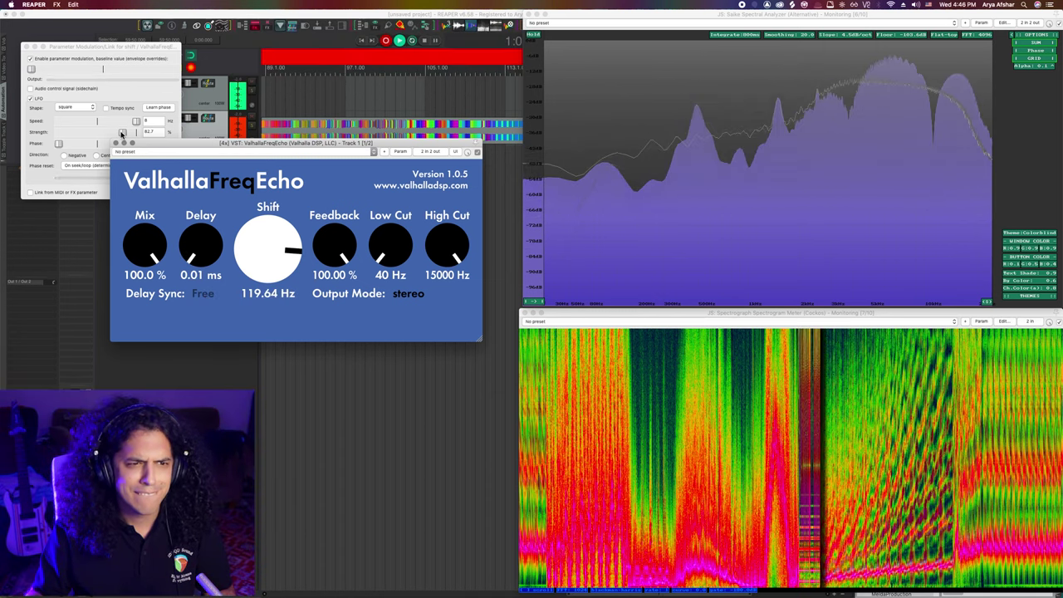
mouse_move(123, 132)
left_mouse_down()
mouse_move(95, 133)
mouse_move(105, 138)
left_mouse_up()
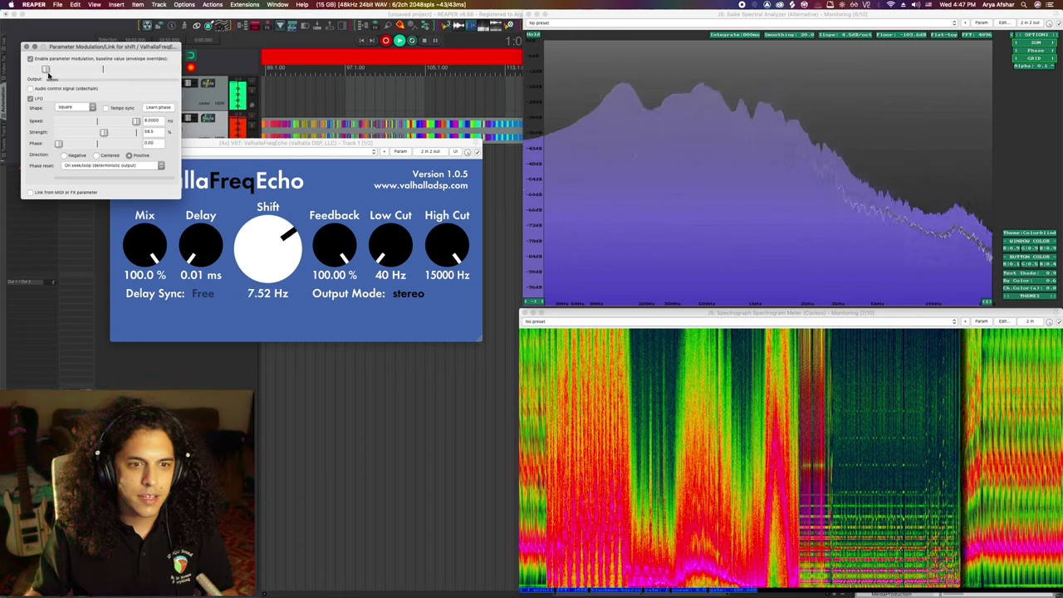
left_click_drag(48, 70, 55, 70)
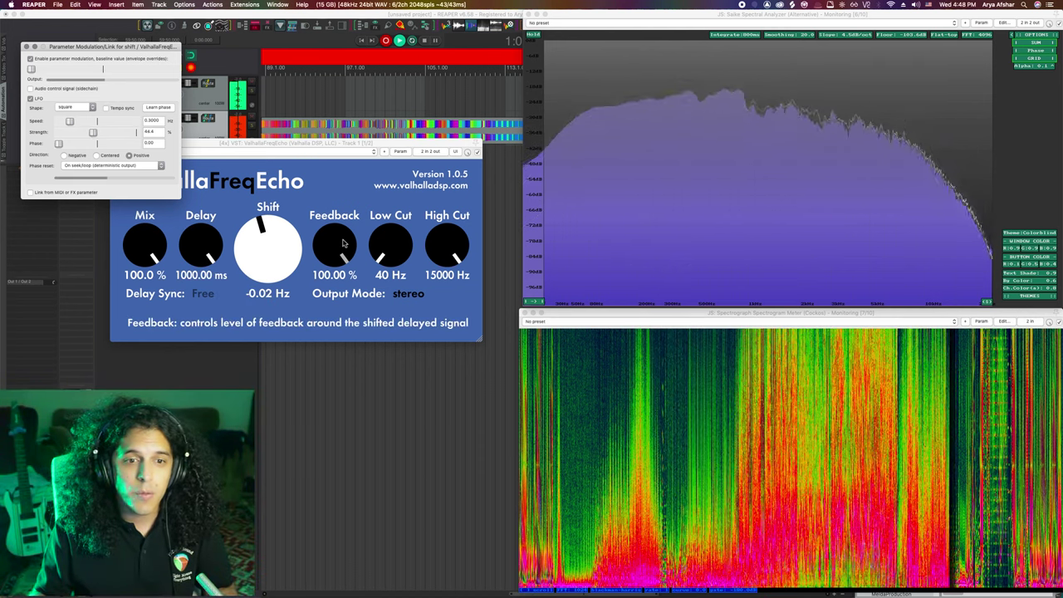
Turn FreqEcho's Feedback knob down to 0 %, then close the plugin and Parameter Modulation windows
left_click(338, 240)
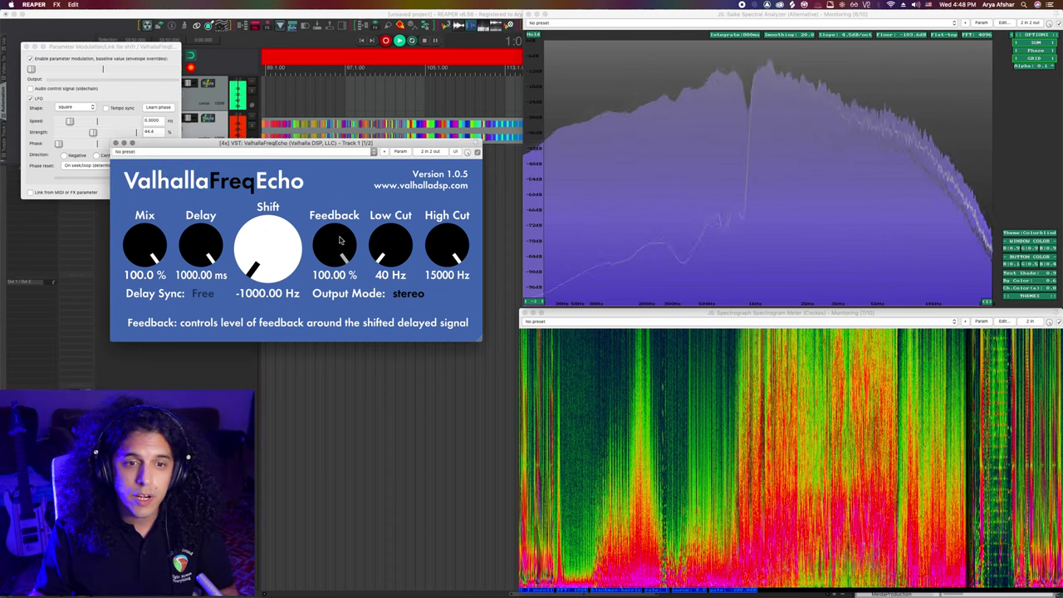
left_click_drag(339, 240, 266, 330)
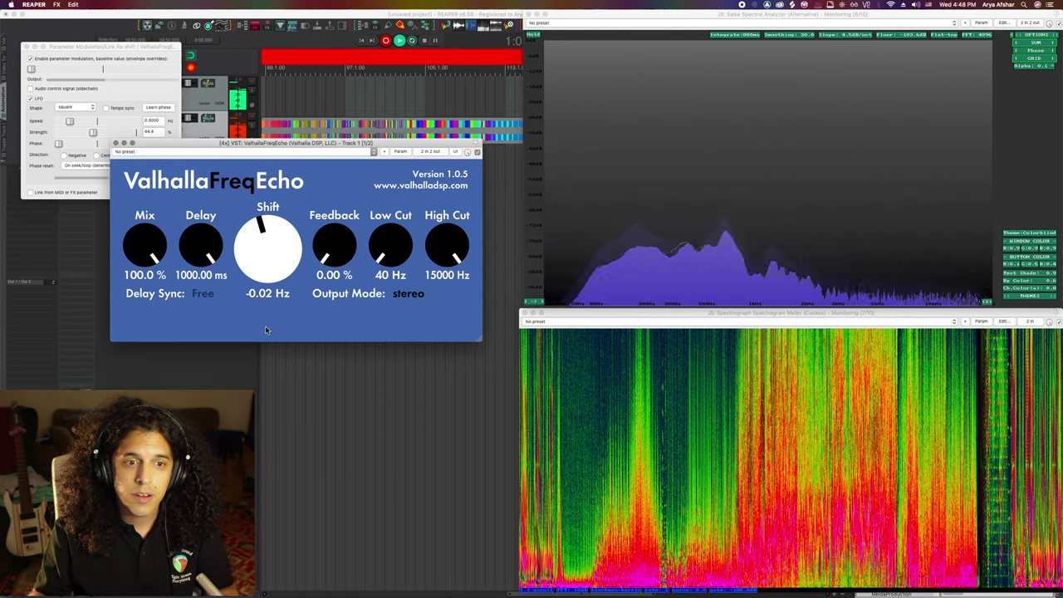
left_click(115, 143)
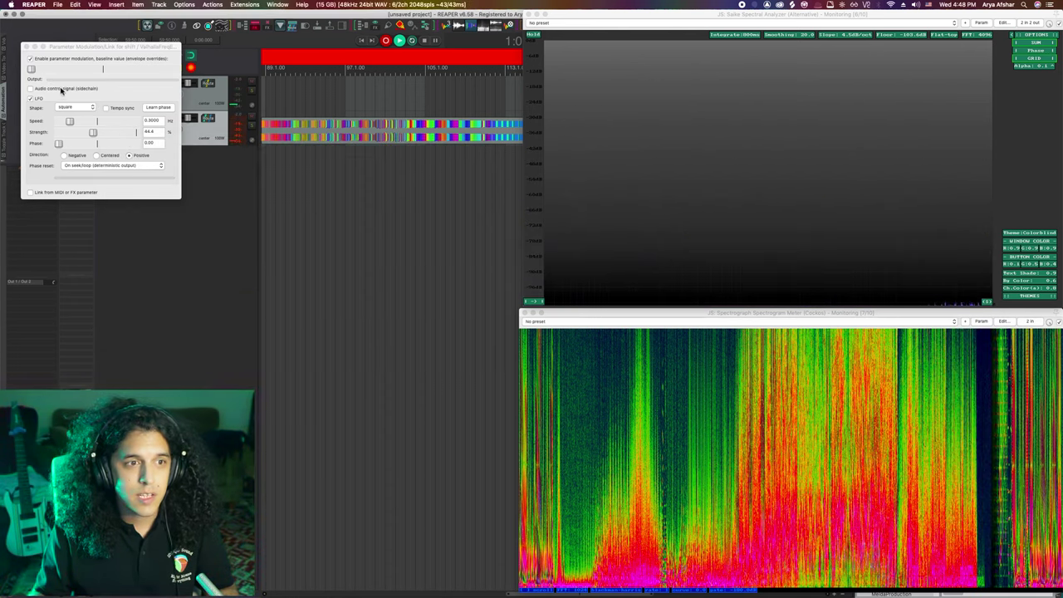
left_click(25, 46)
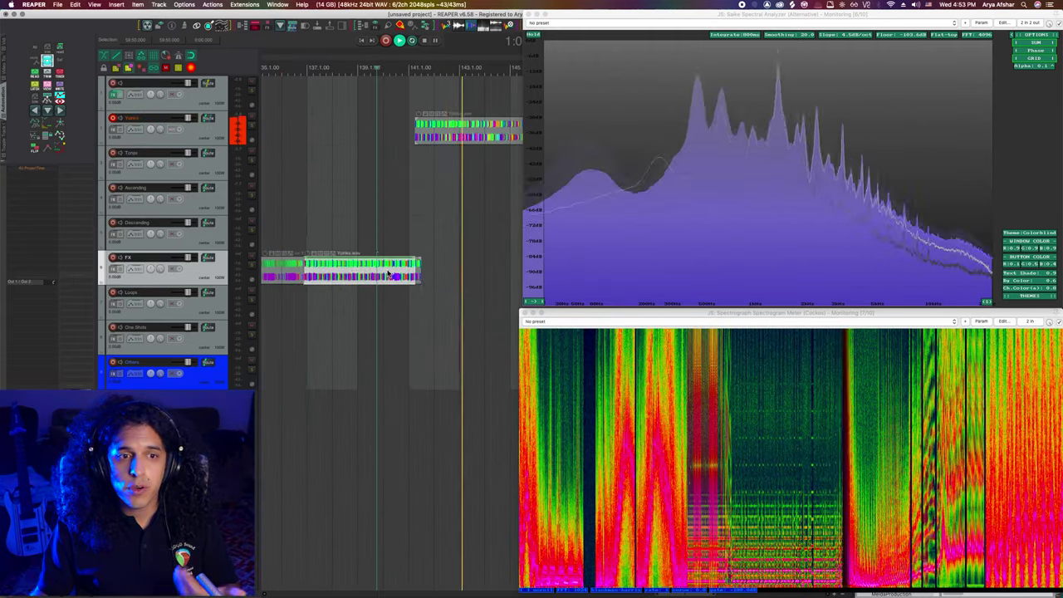
Delete the selected One Shots item and move a Yoinks clip from Tones onto the Descending track
scroll(317, 166, "down", 8)
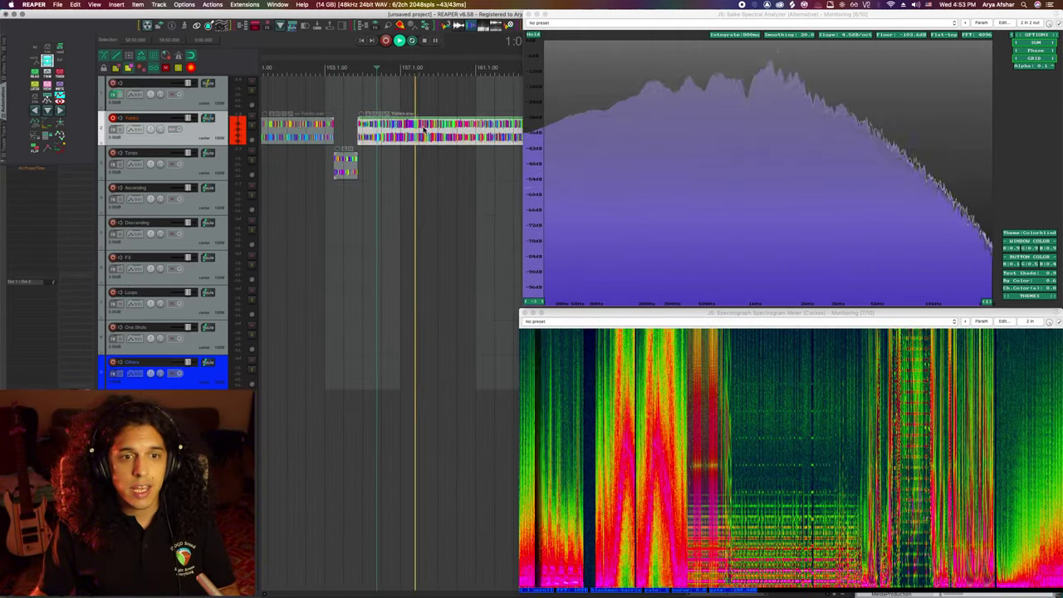
key("space")
left_click(228, 340)
key("Delete")
key("space")
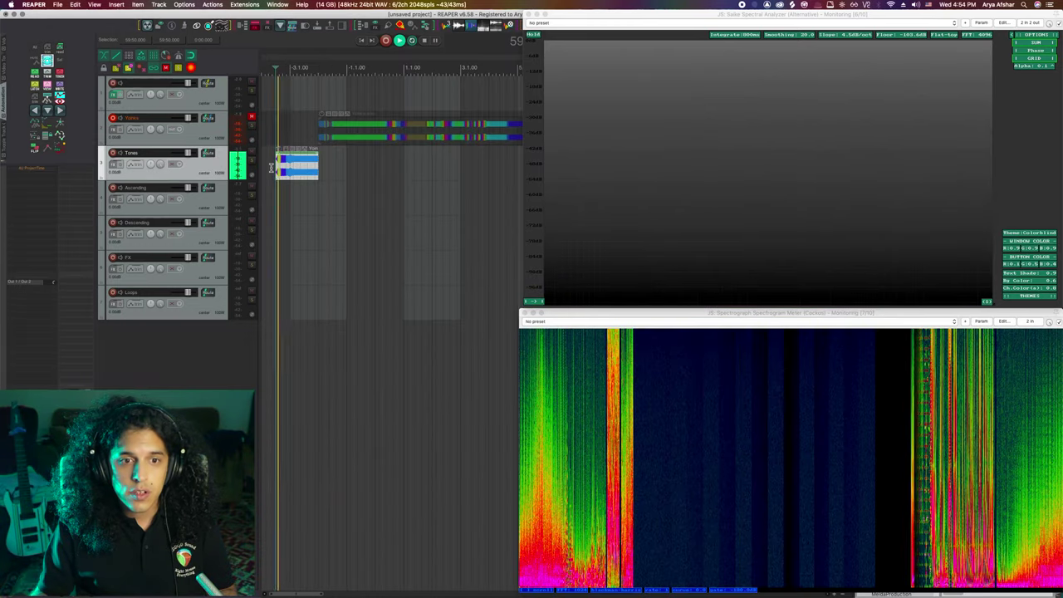
left_click_drag(270, 166, 320, 249)
Move another Yoinks.wav clip onto the Loops track and play it to audition the loop
scroll(321, 249, "up", 4)
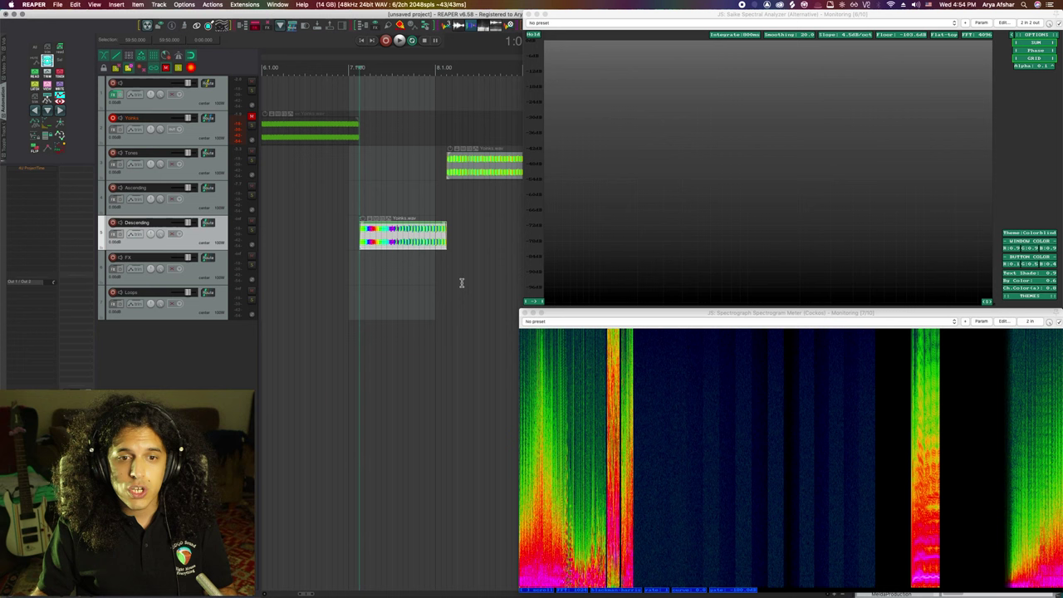
scroll(461, 283, "down", 5)
key("space")
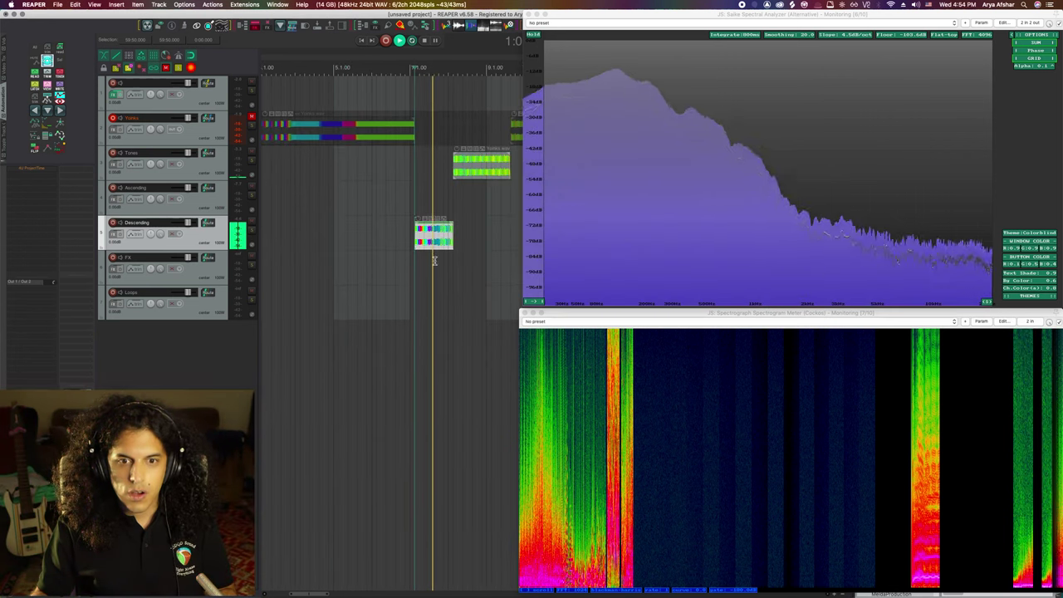
key("space")
left_click_drag(434, 233, 378, 307)
key("space")
scroll(396, 313, "up", 3)
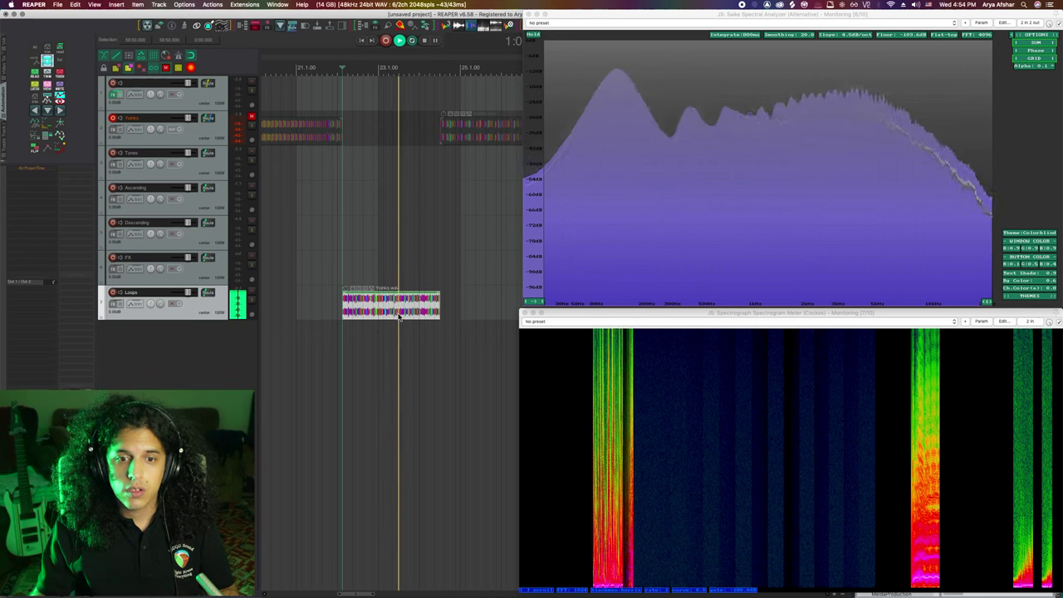
Select the Yoinks.wav loop clip and jump the edit cursor +0:00:01 past its start
key("space")
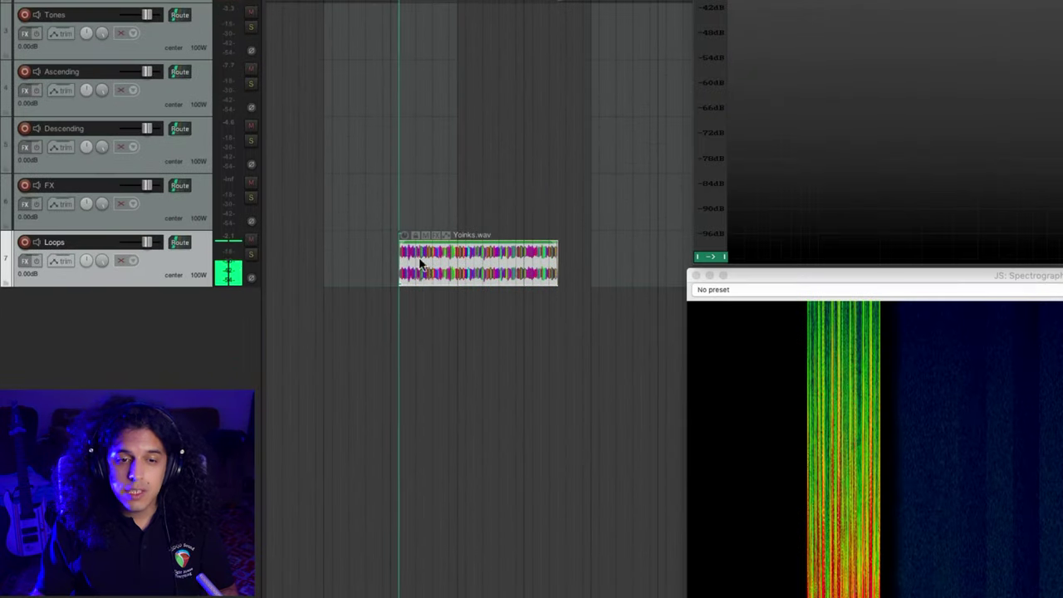
left_click(424, 214)
left_click(422, 262)
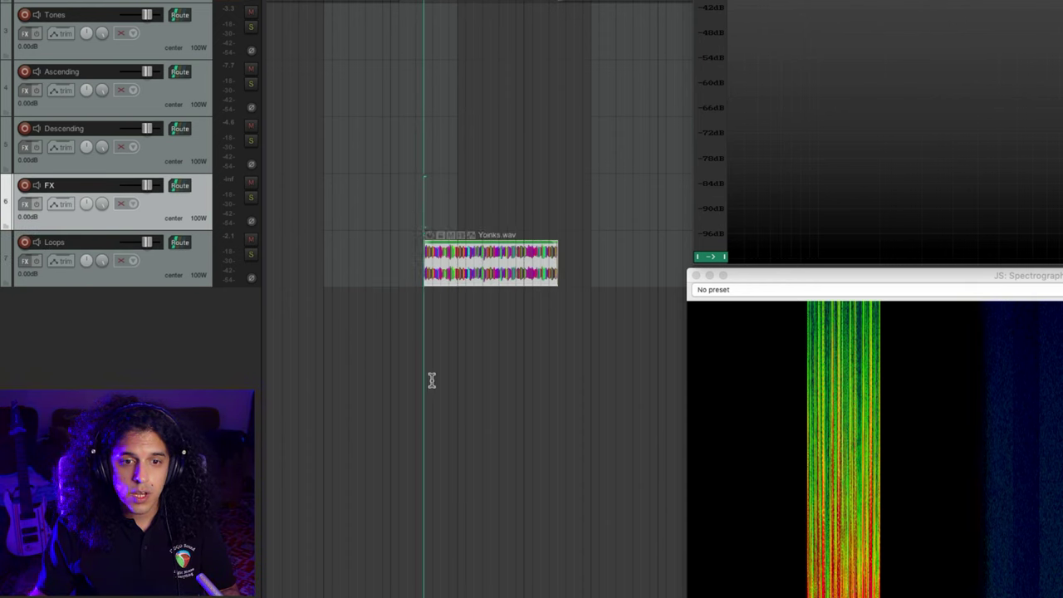
key("super+j")
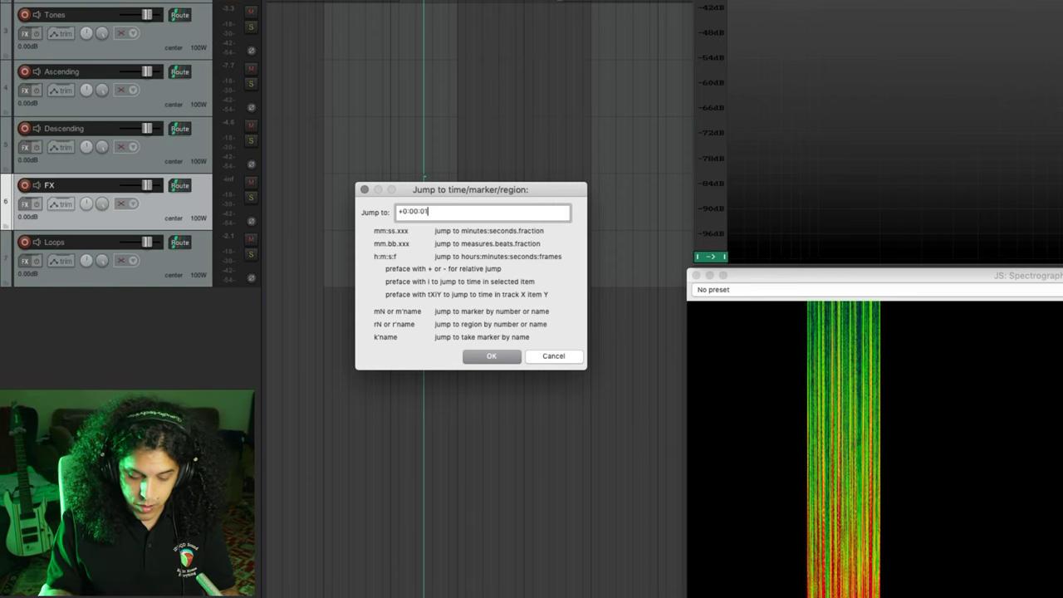
key("Return")
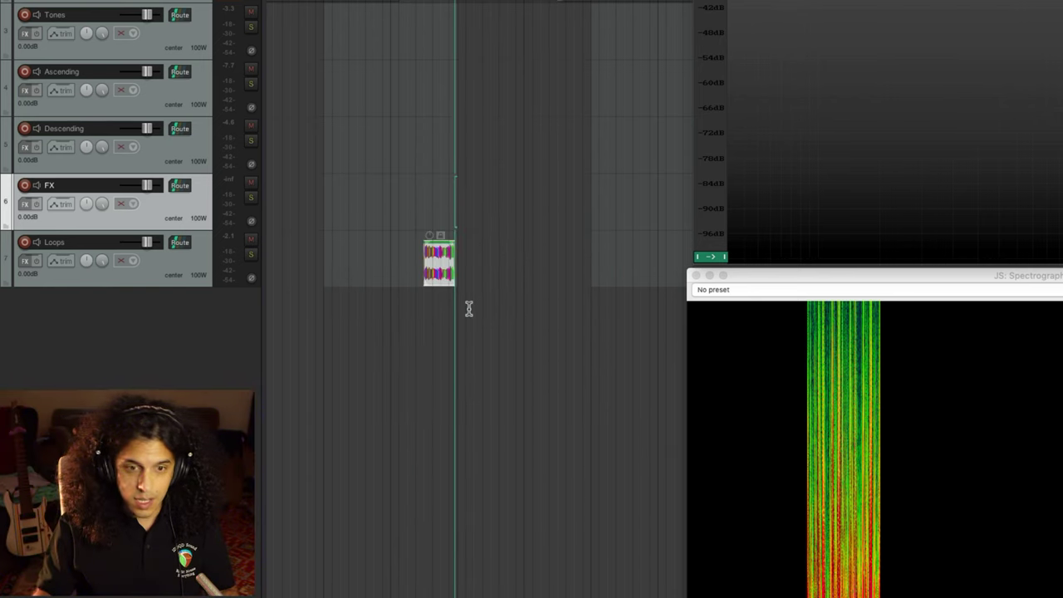
Drag the clip's right edge out so it repeats, then play it from the start
left_click_drag(465, 279, 595, 285)
left_click(427, 218)
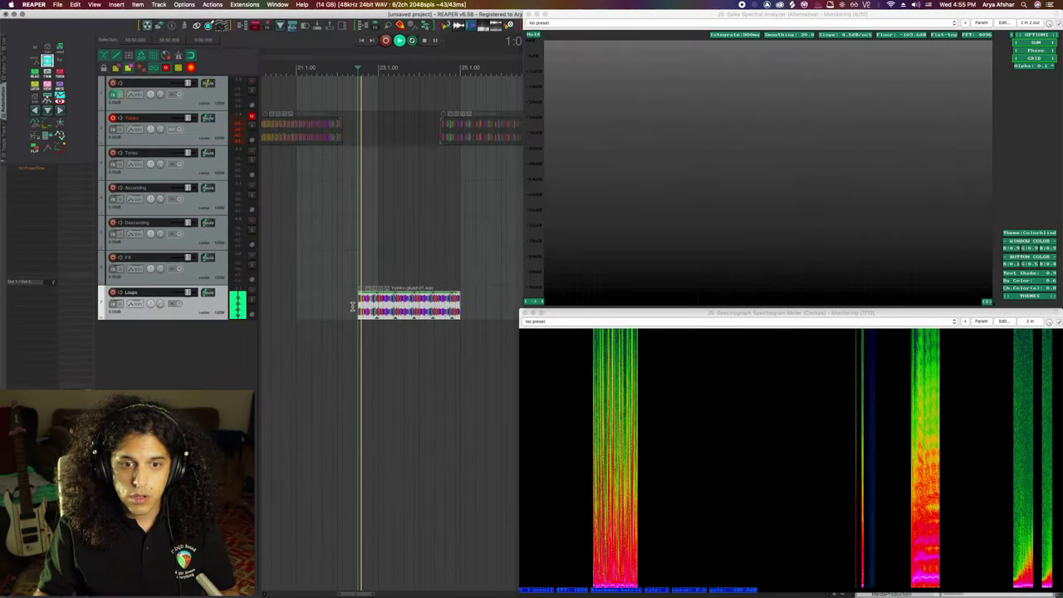
key("space")
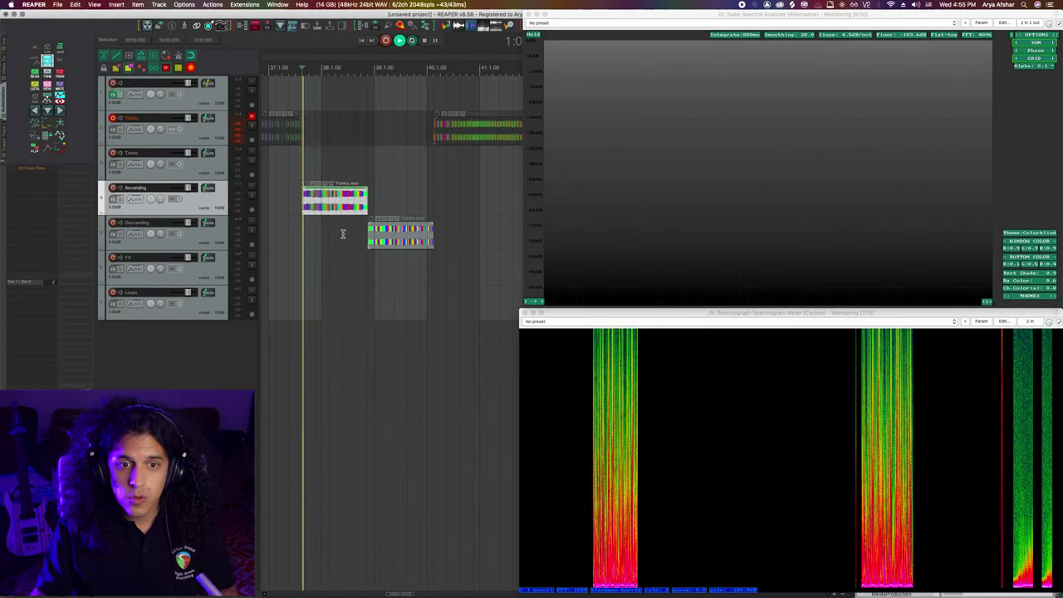
Audition the clips, then trim the One-Shots clip to start at the tone's attack and play it
key("space")
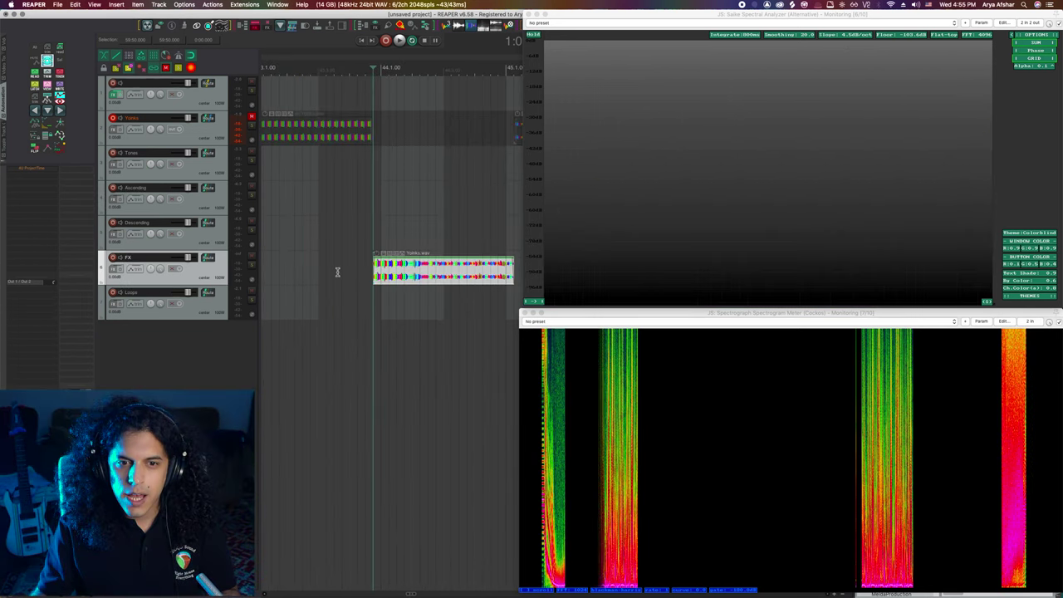
key("space")
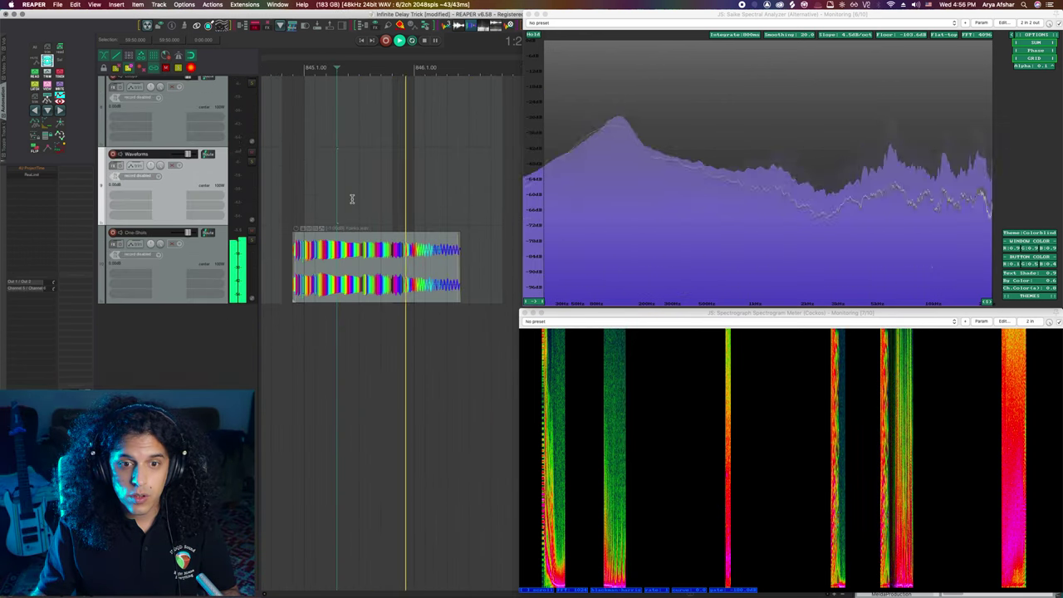
key("space")
scroll(380, 245, "up", 8)
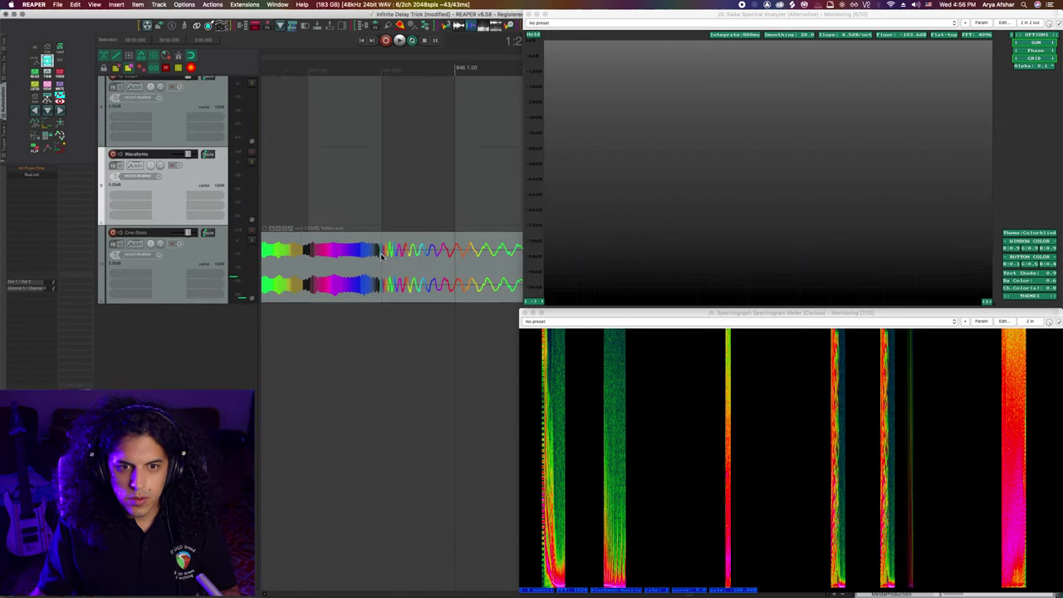
left_click(361, 257)
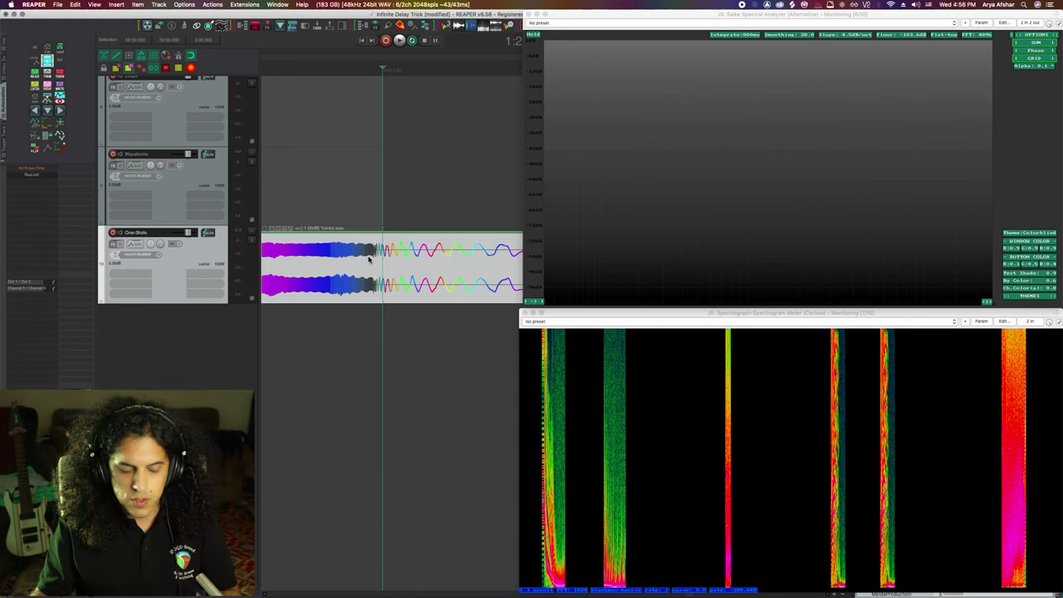
left_click_drag(262, 266, 352, 265)
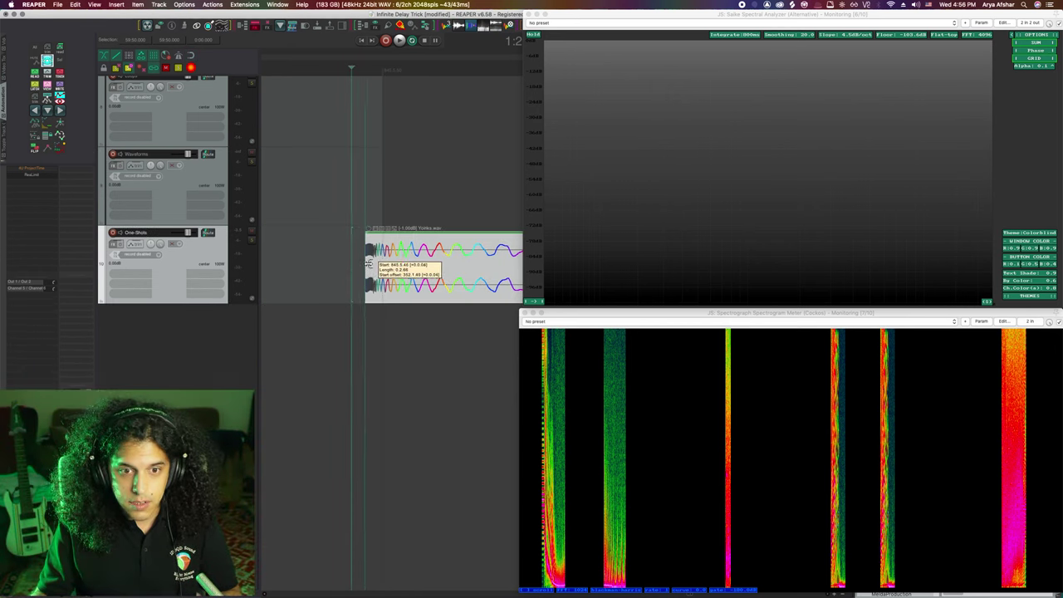
left_click_drag(368, 263, 349, 261)
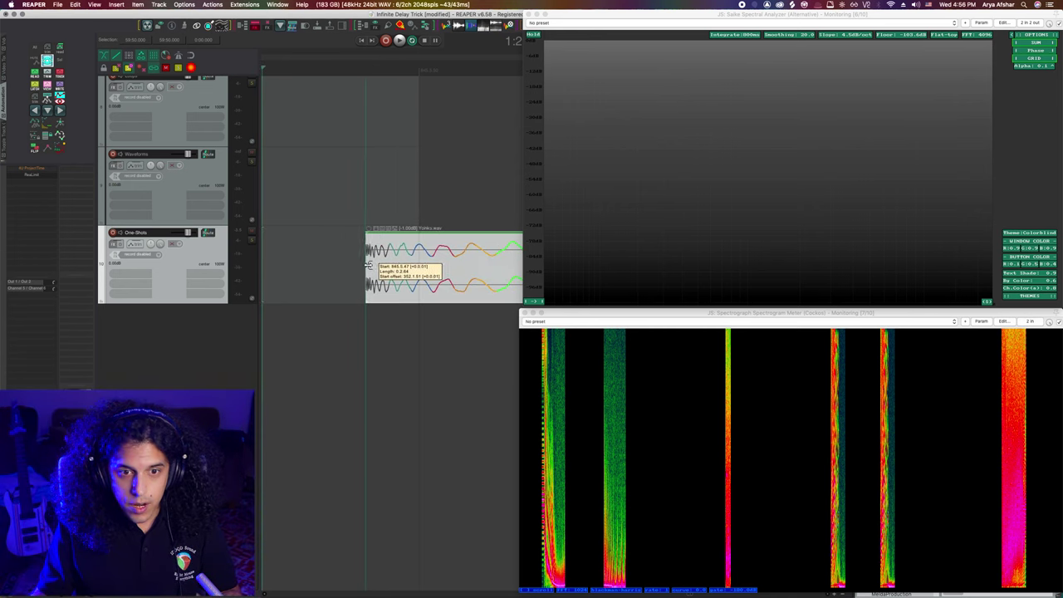
scroll(360, 239, "down", 4)
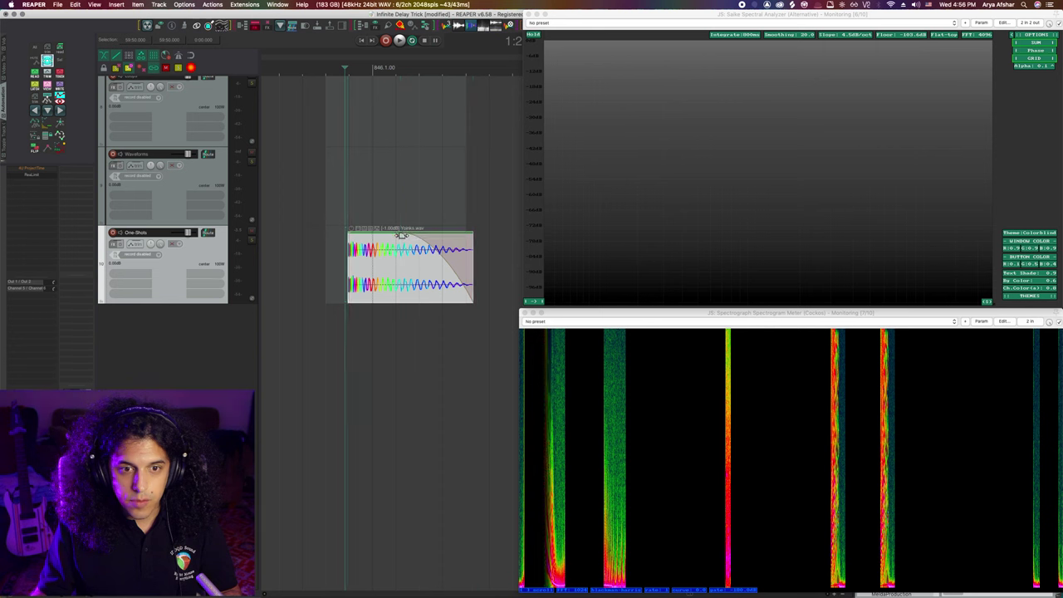
key("space")
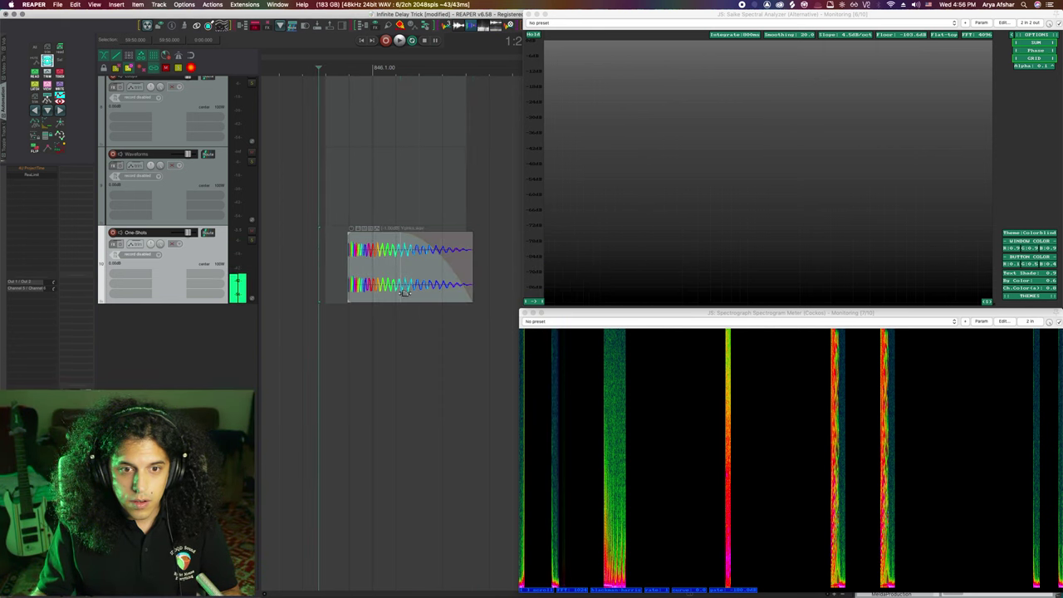
Lengthen the trimmed one-shot clip so it repeats, and play it back
left_click(384, 288)
scroll(384, 288, "down", 5)
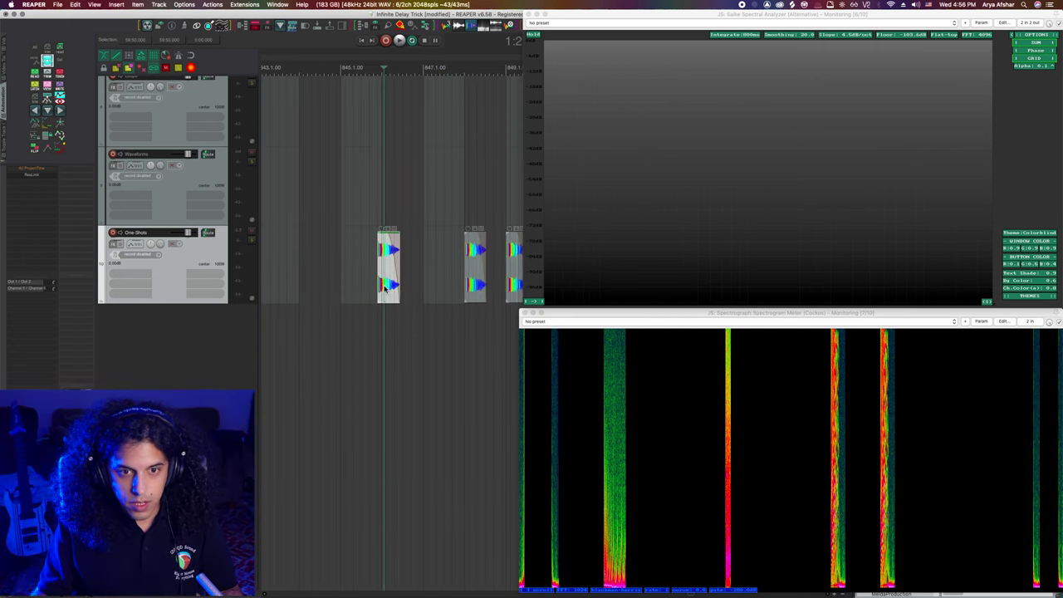
left_click_drag(401, 272, 451, 273)
left_click(366, 256)
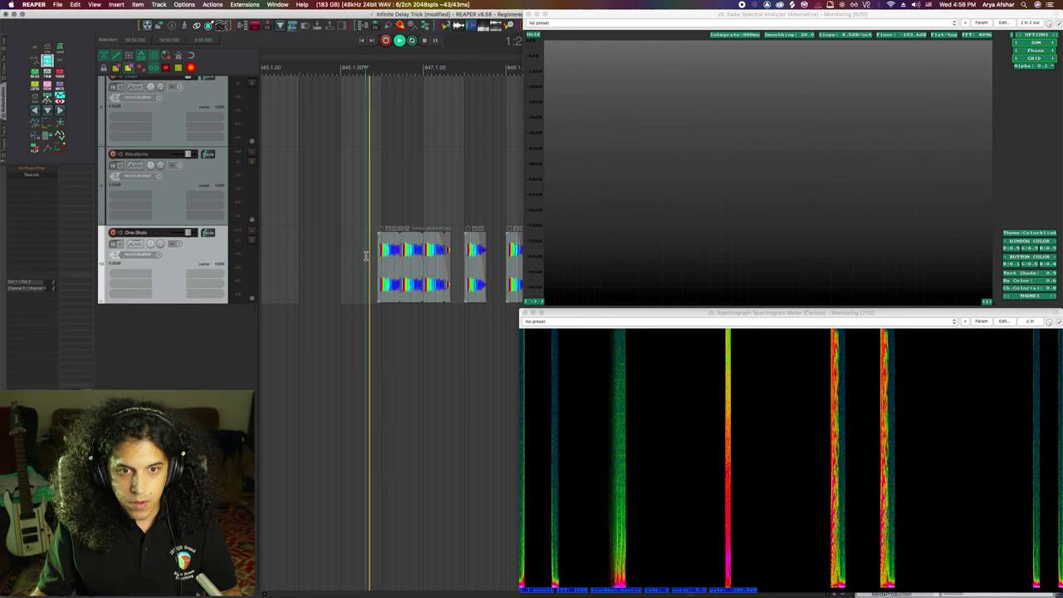
key("space")
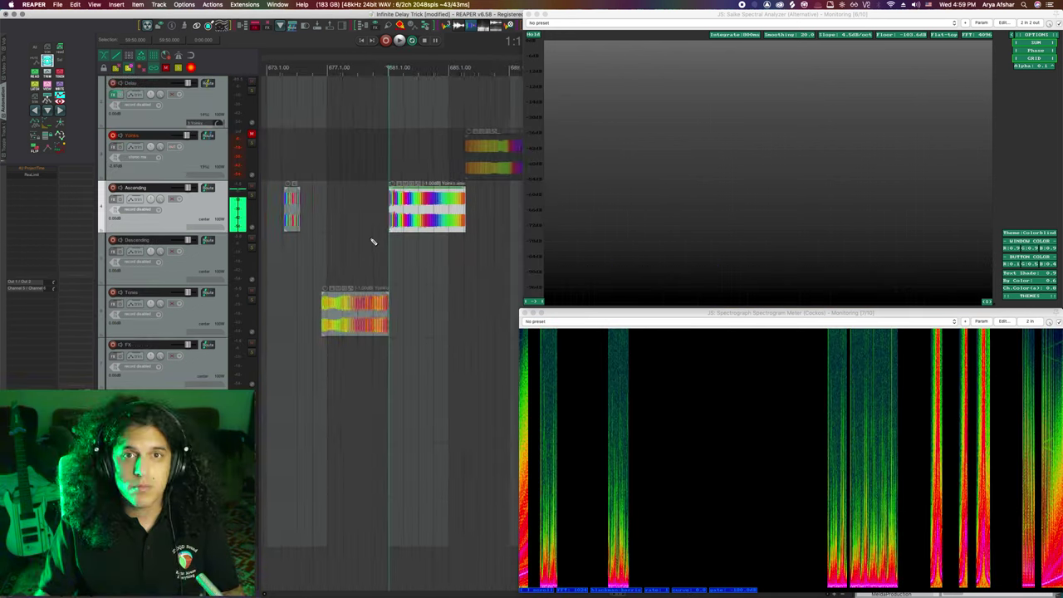
scroll(372, 239, "down", 3)
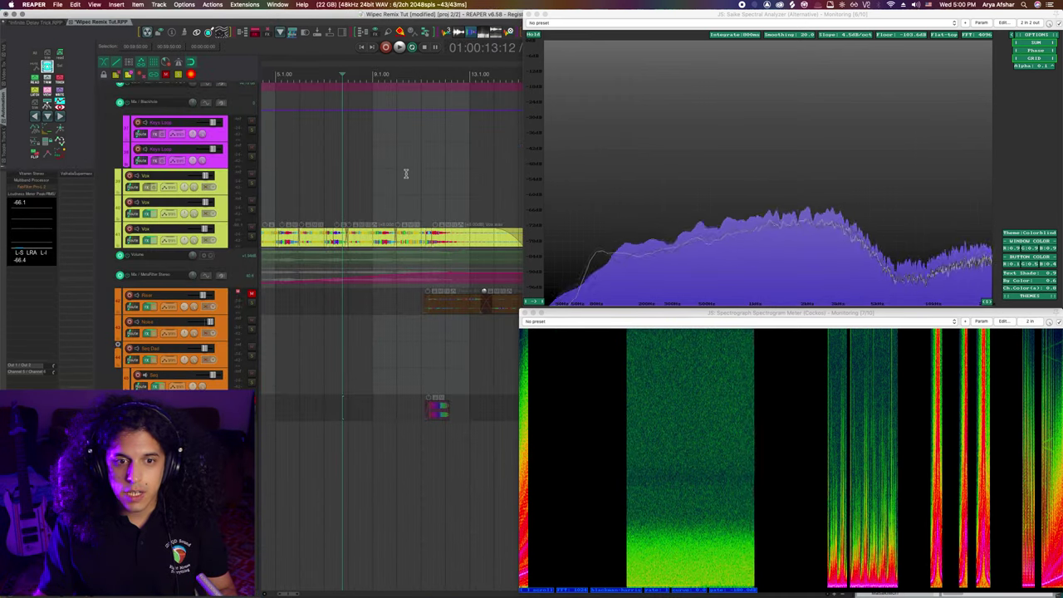
In Wipec Remix Tut, solo the bottom track holding the one-shot clip and play it back
key("space")
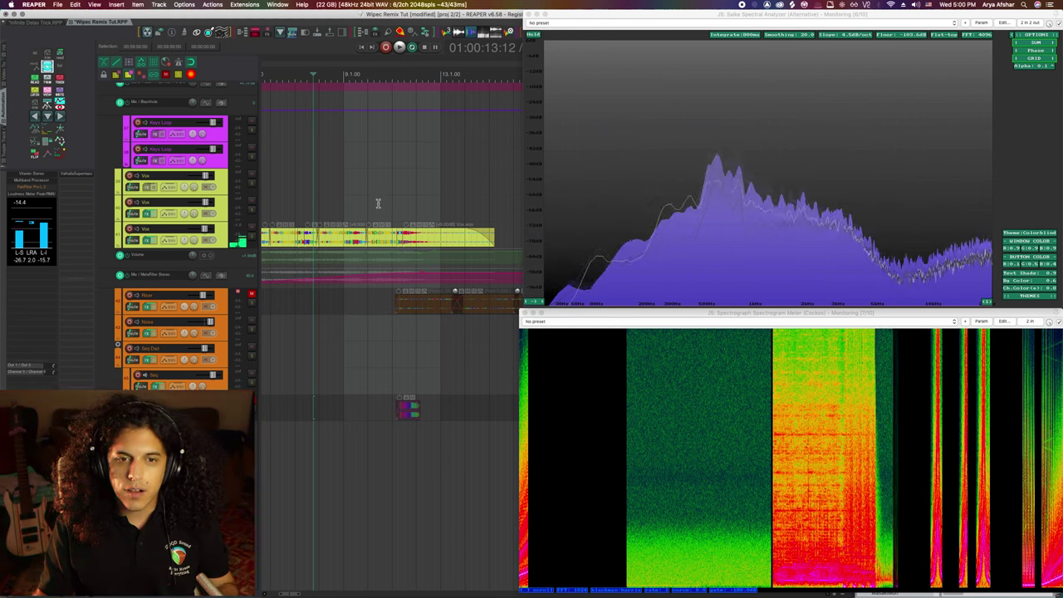
scroll(432, 183, "up", 8)
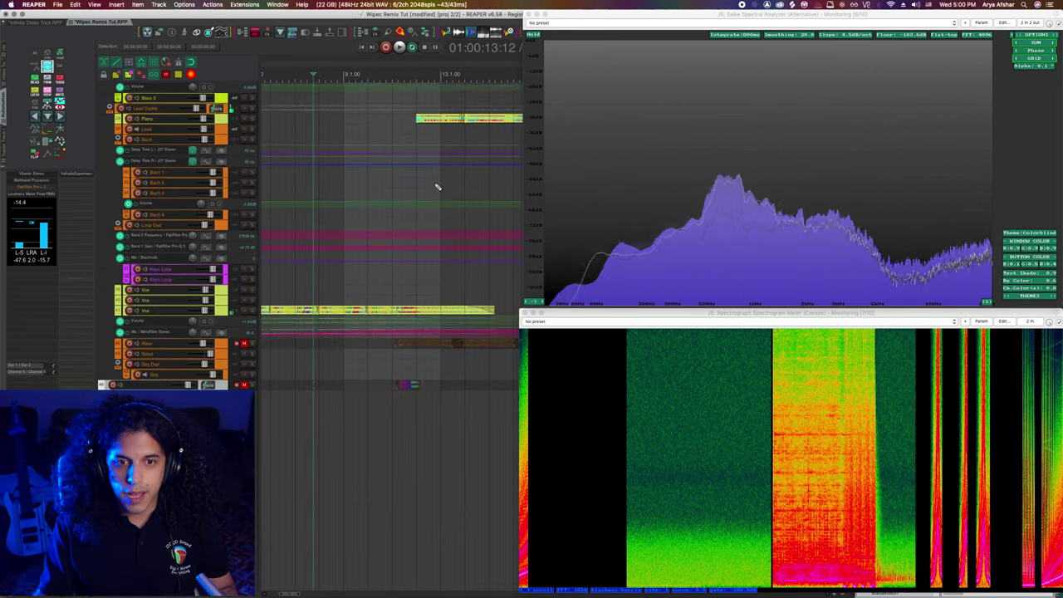
scroll(391, 273, "right", 2)
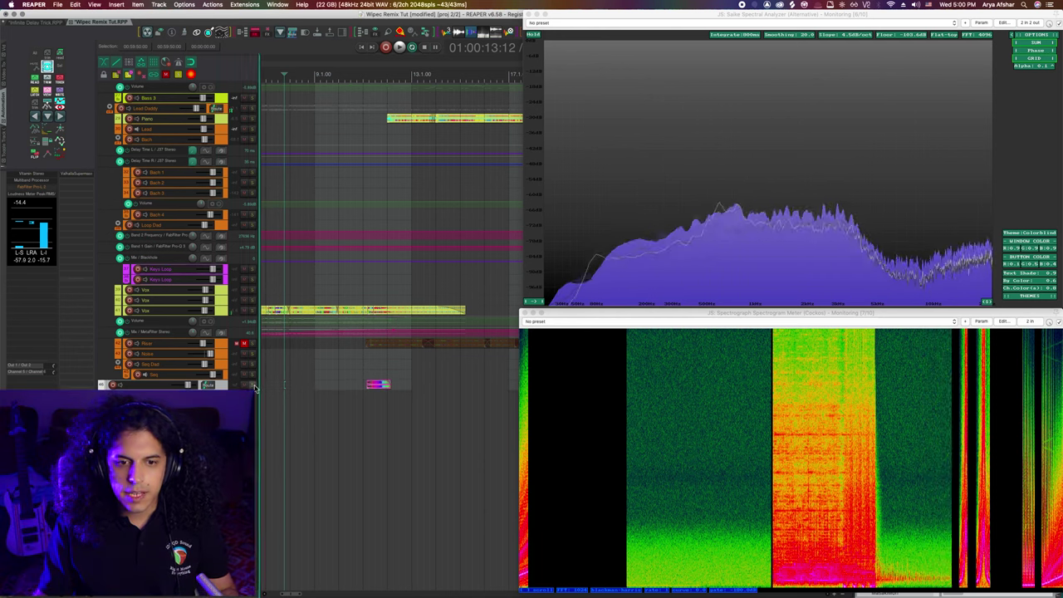
left_click(252, 385)
key("space")
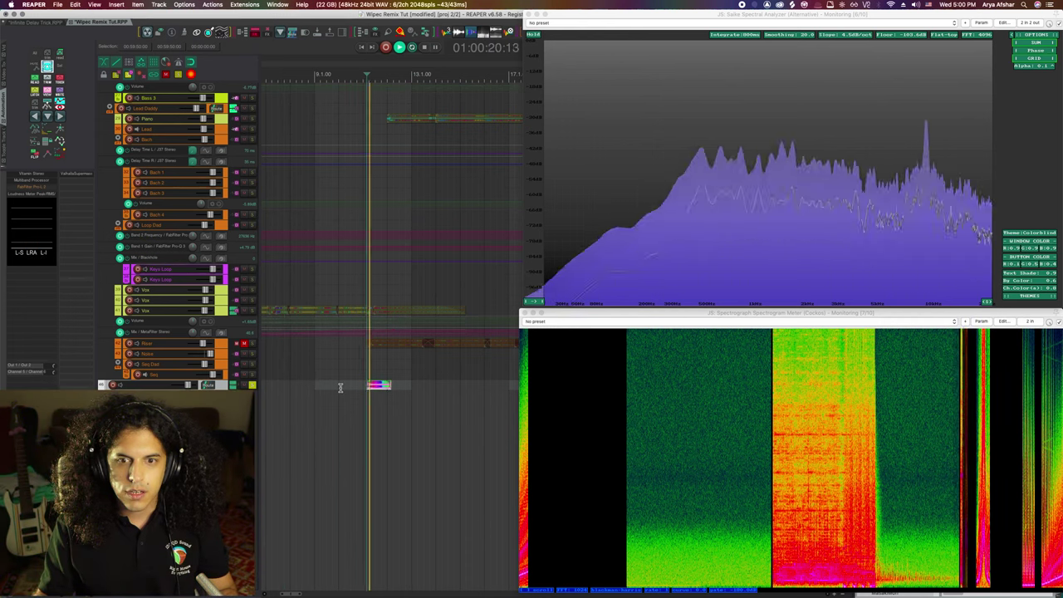
key("space")
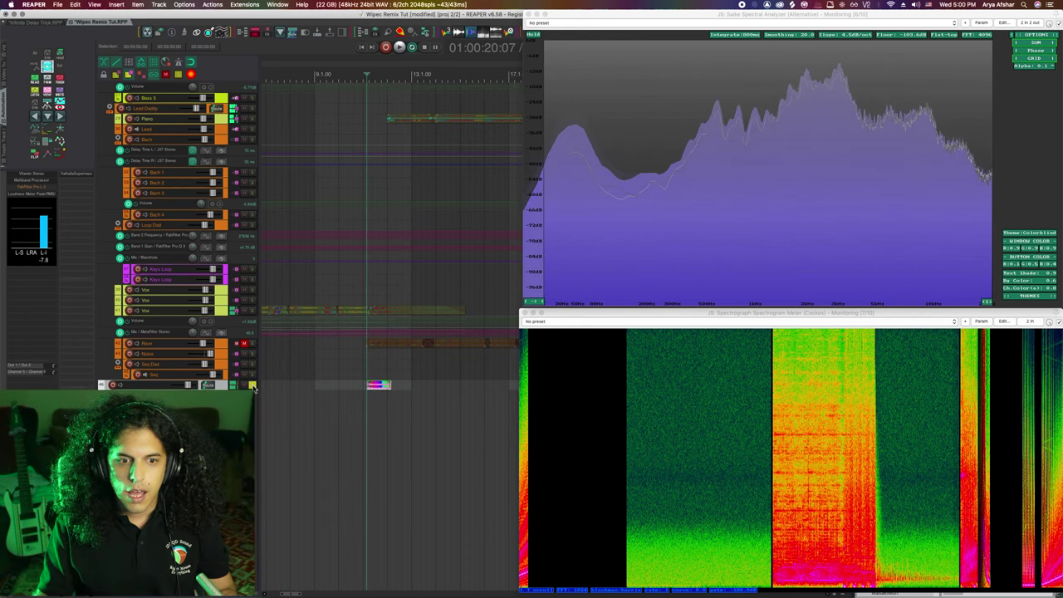
scroll(341, 395, "up", 2)
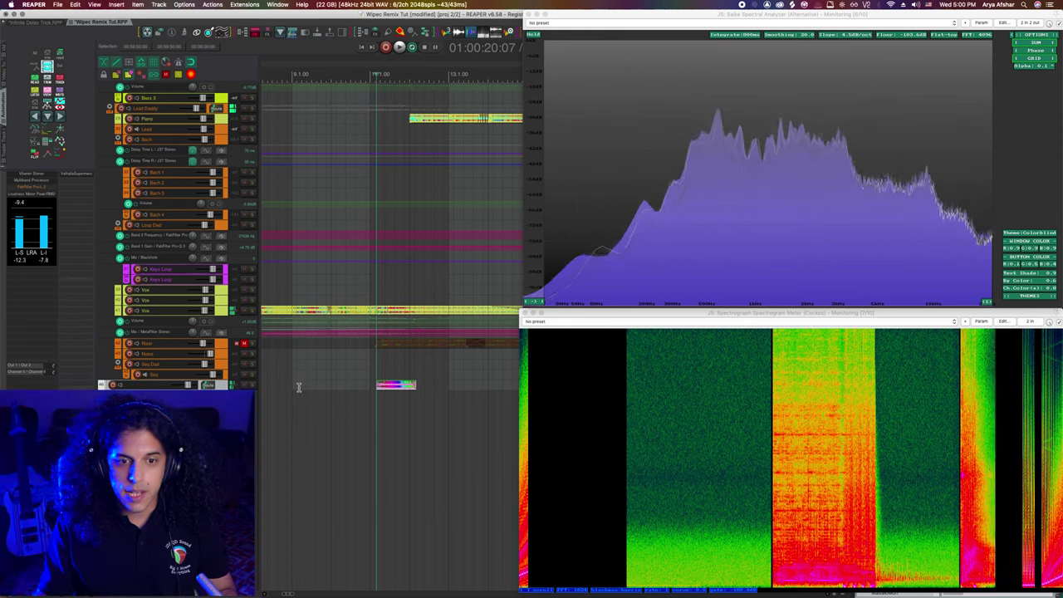
scroll(332, 386, "up", 3)
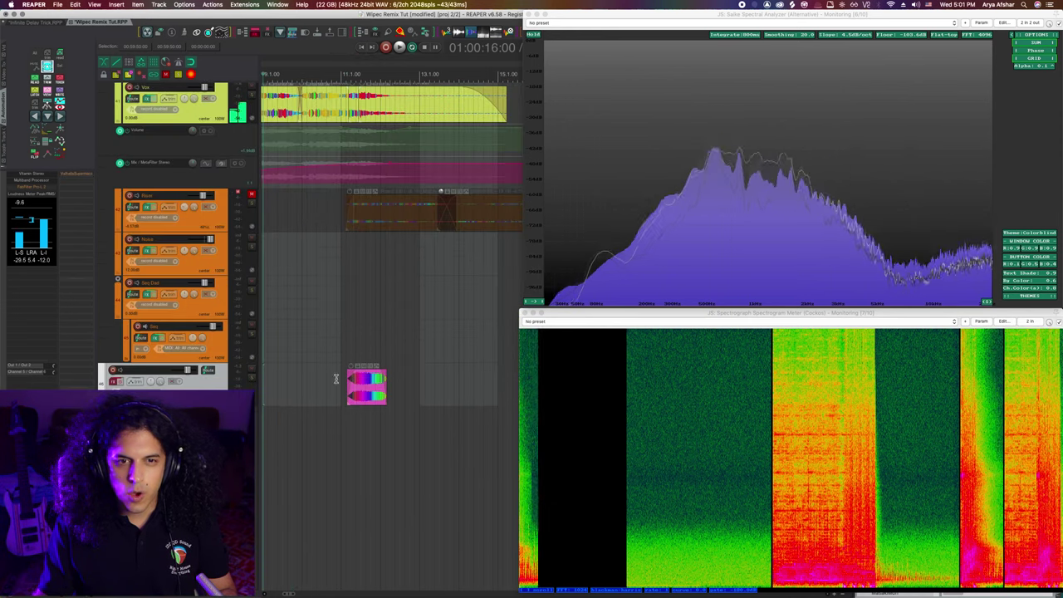
key("space")
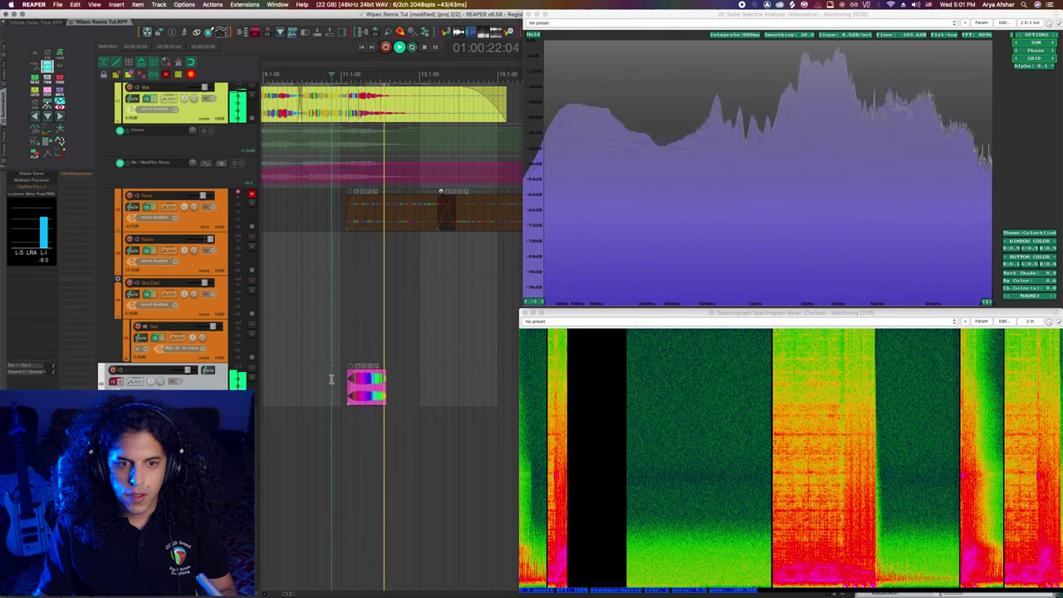
Close Track 46's Valhalla Supermassive window and replay the one-shot through the reverb
left_click(117, 381)
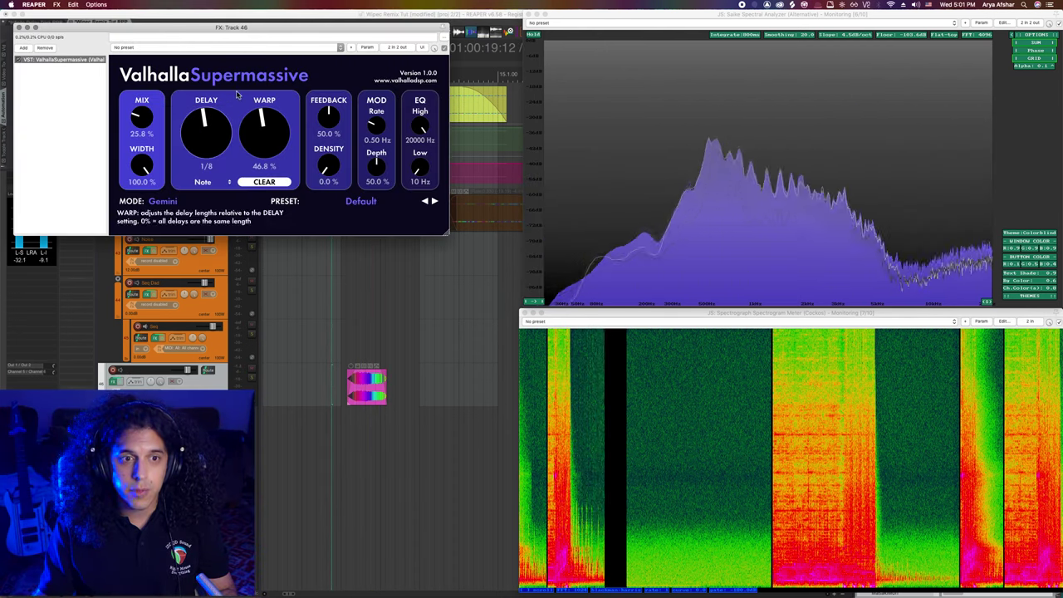
key("Escape")
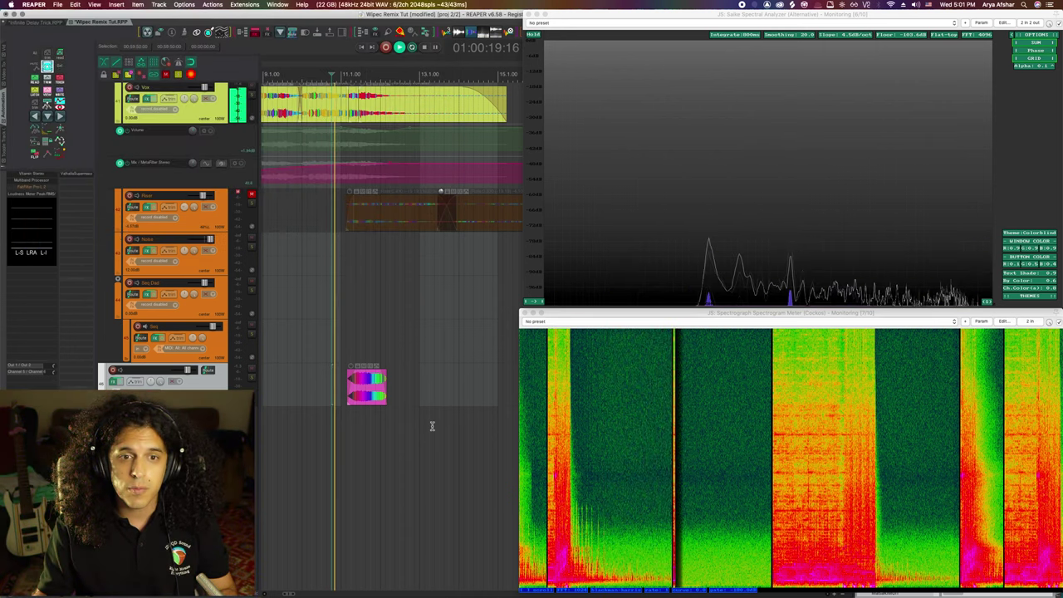
key("space")
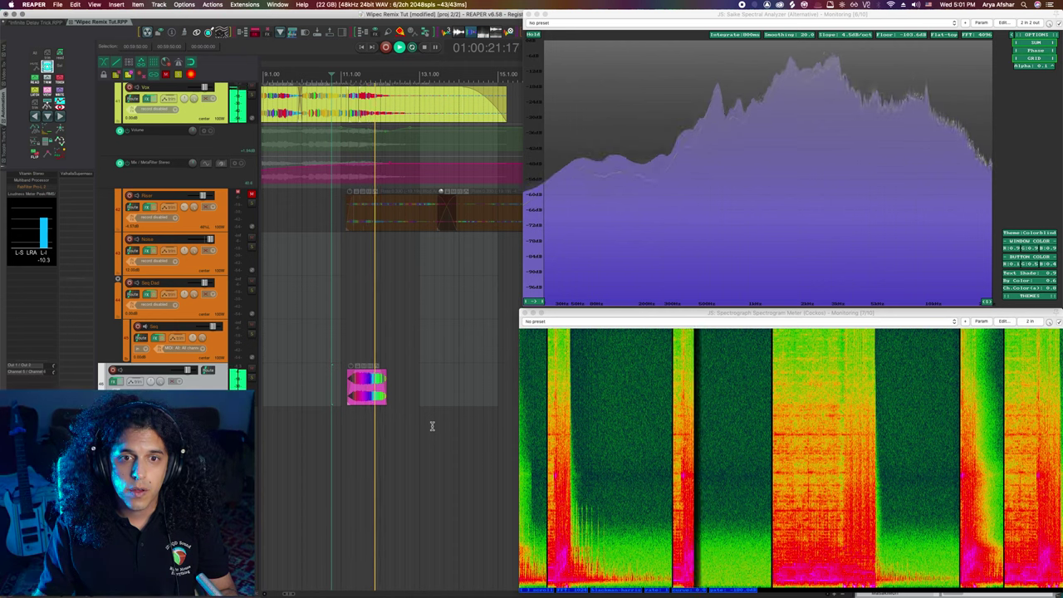
scroll(429, 427, "down", 3)
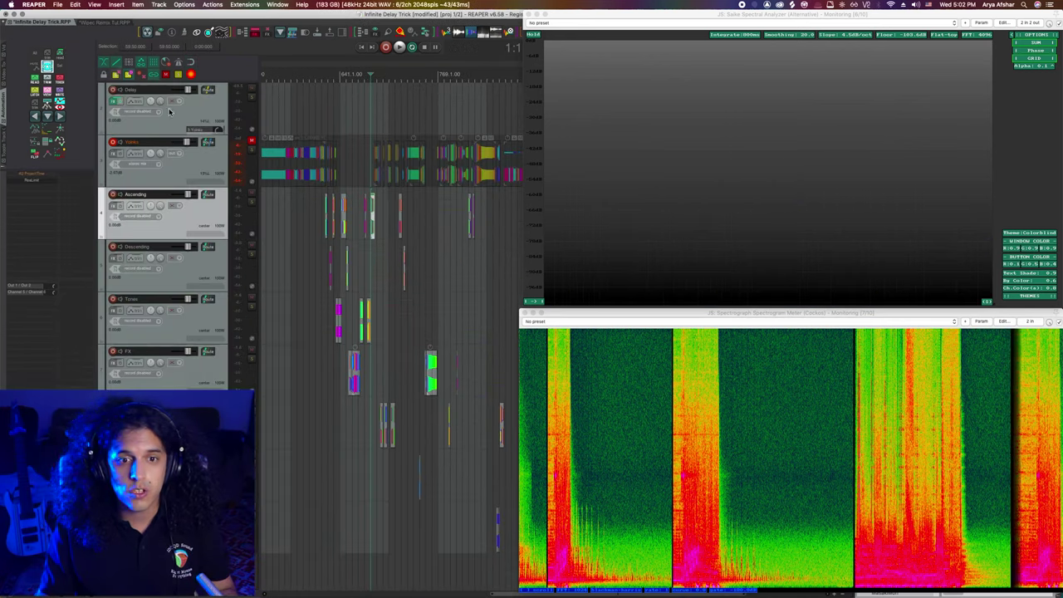
Zoom the Infinite Delay Trick arrangement in and out to review its nine sliced tracks
scroll(370, 307, "up", 5)
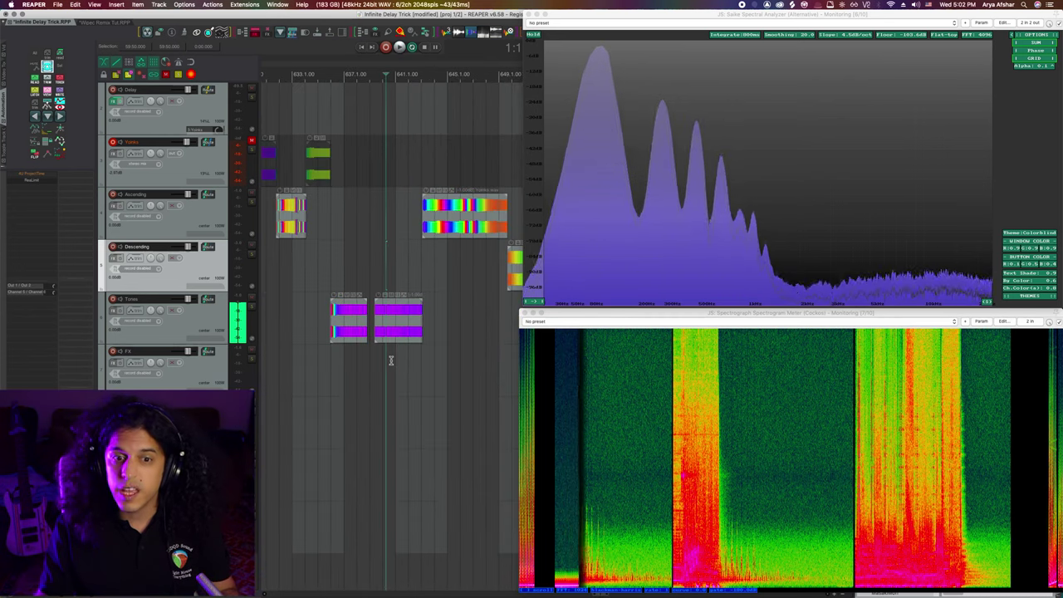
scroll(394, 362, "down", 6)
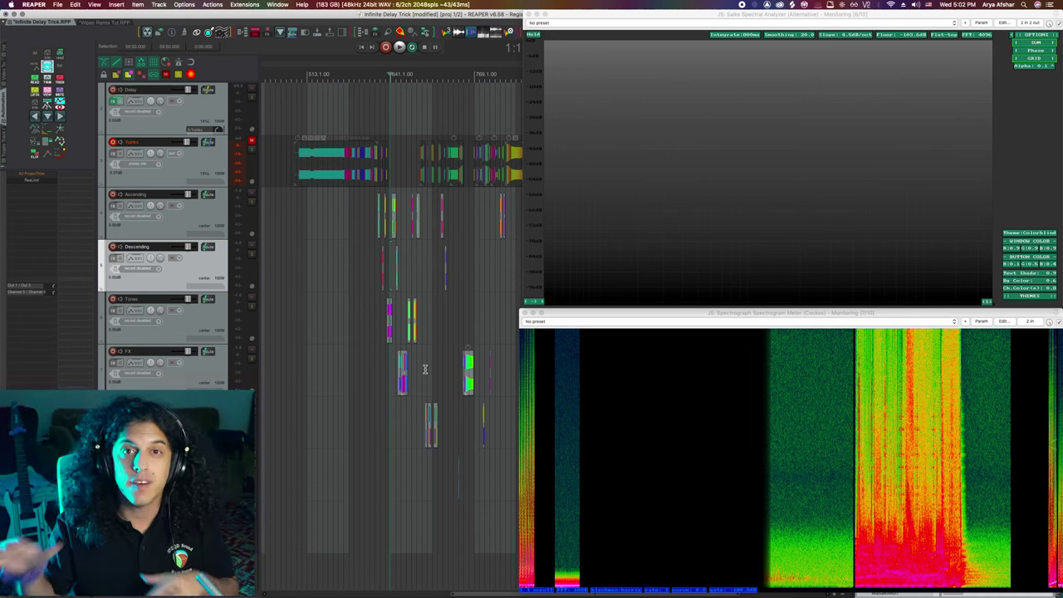
scroll(424, 369, "up", 5)
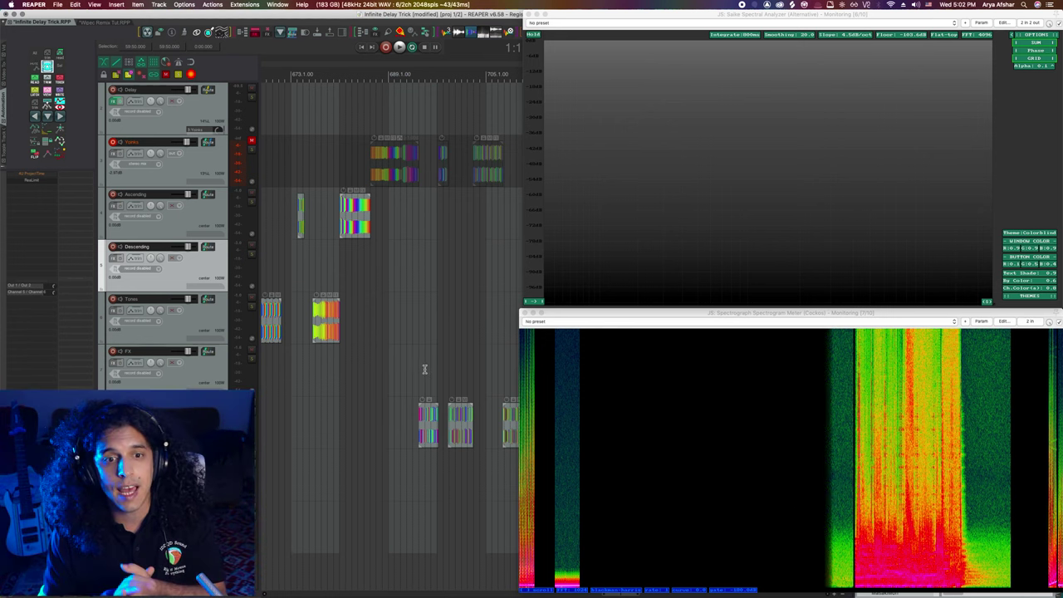
scroll(423, 368, "down", 6)
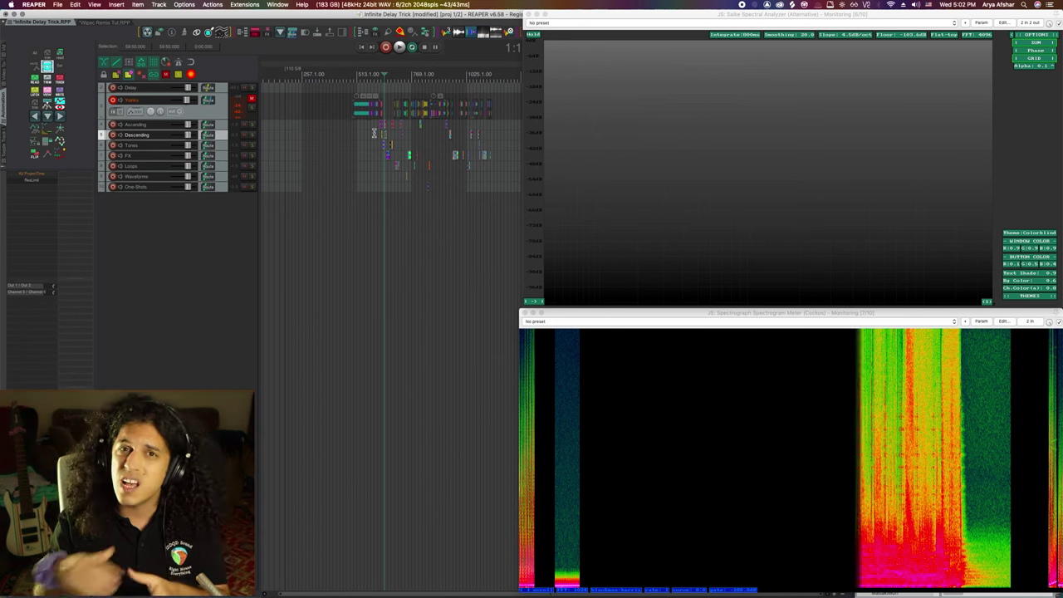